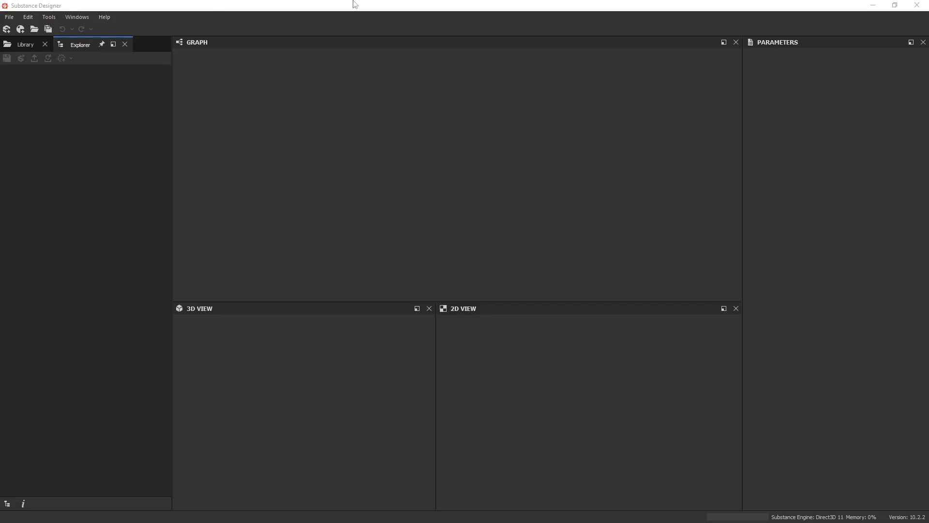
Create a new package and add a Substance graph to it from the Empty template, keeping the default properties.
right_click(104, 96)
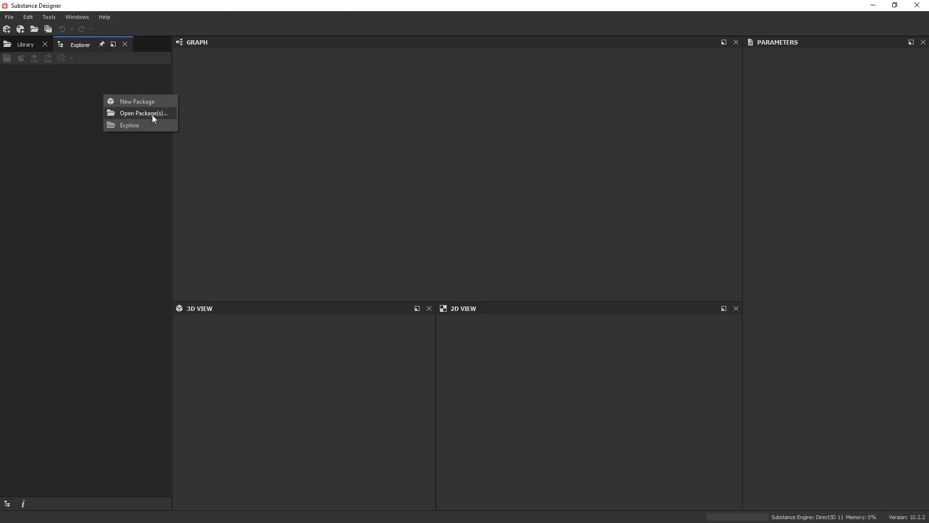
left_click(151, 102)
right_click(134, 71)
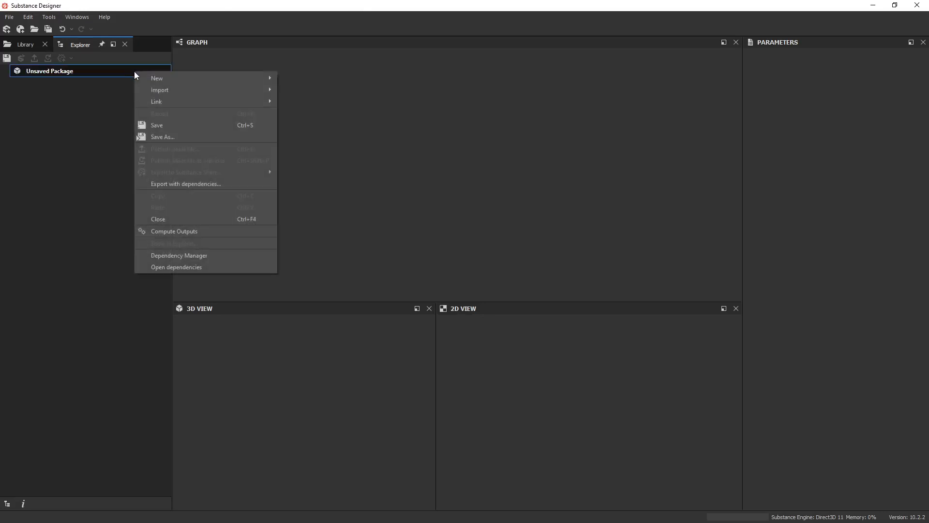
mouse_move(239, 79)
left_click(349, 142)
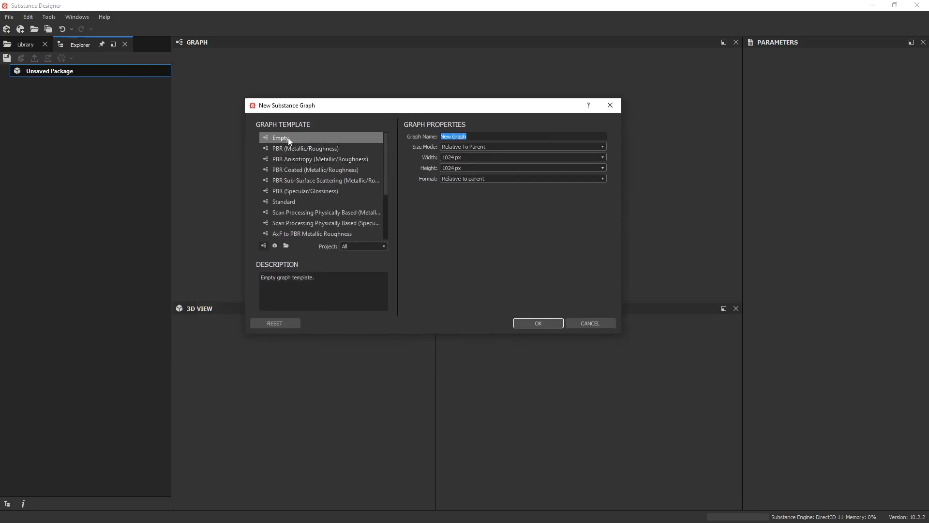
left_click(538, 323)
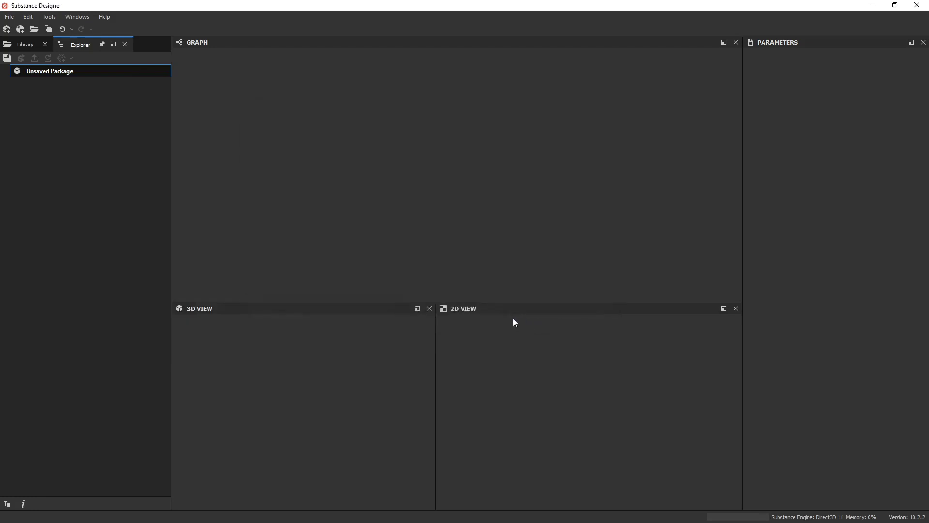
Check the user project's library paths in the application preferences.
key("space")
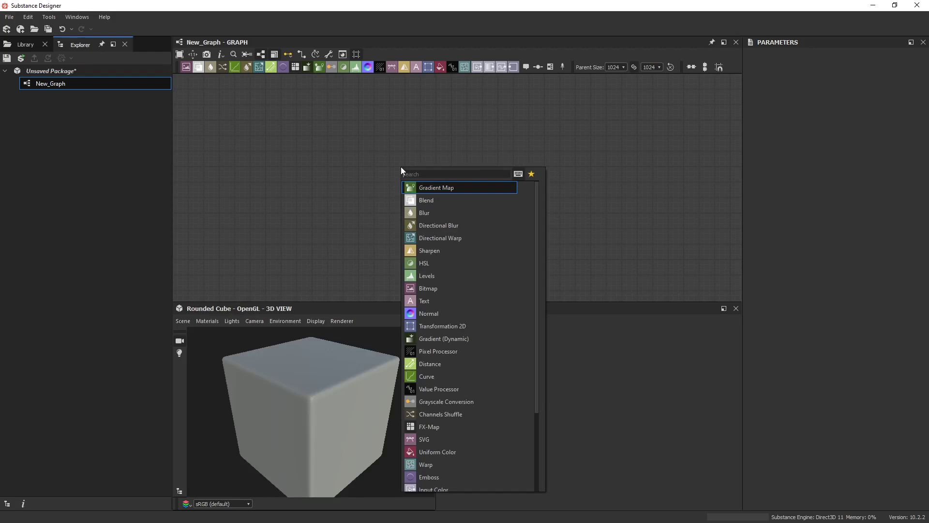
left_click(33, 17)
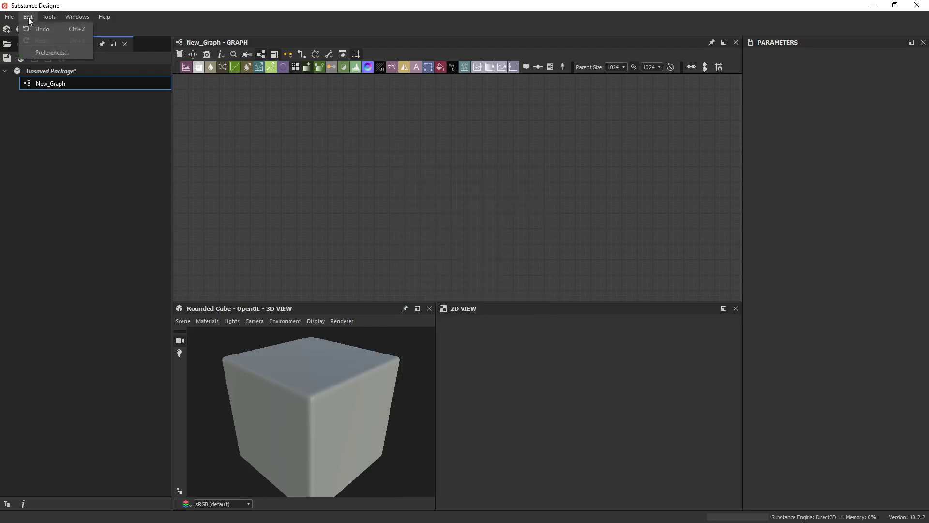
left_click(58, 51)
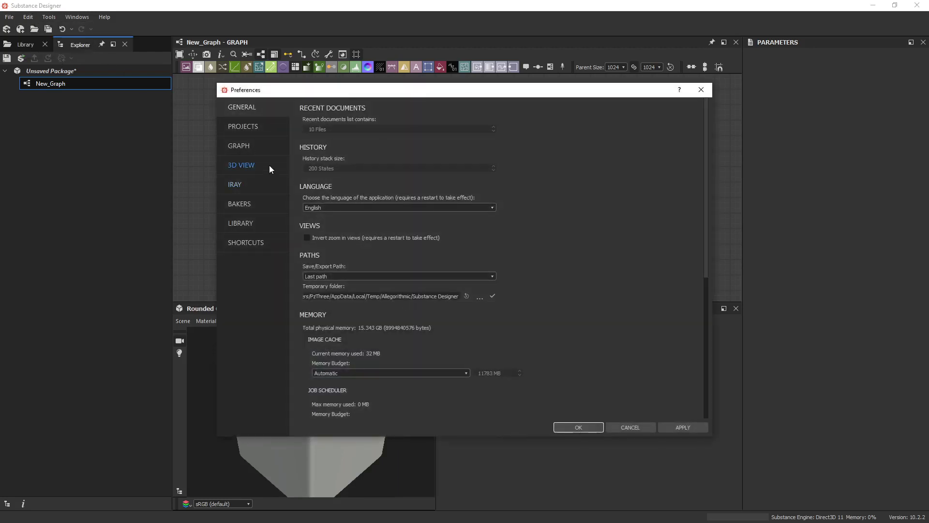
left_click(251, 127)
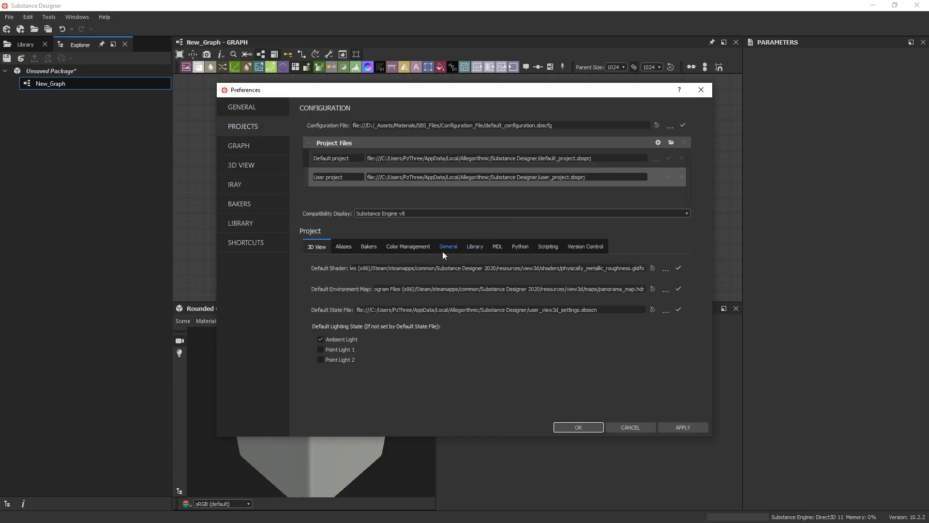
left_click(469, 247)
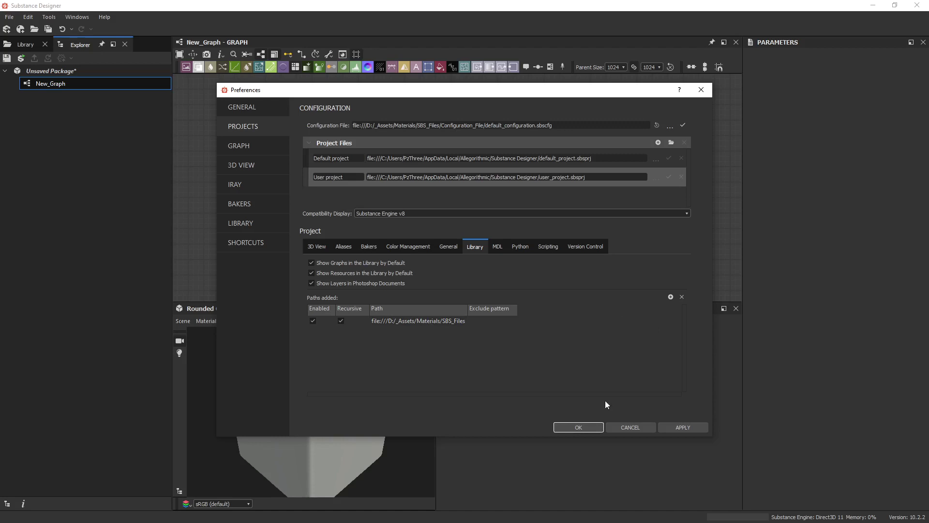
left_click(580, 427)
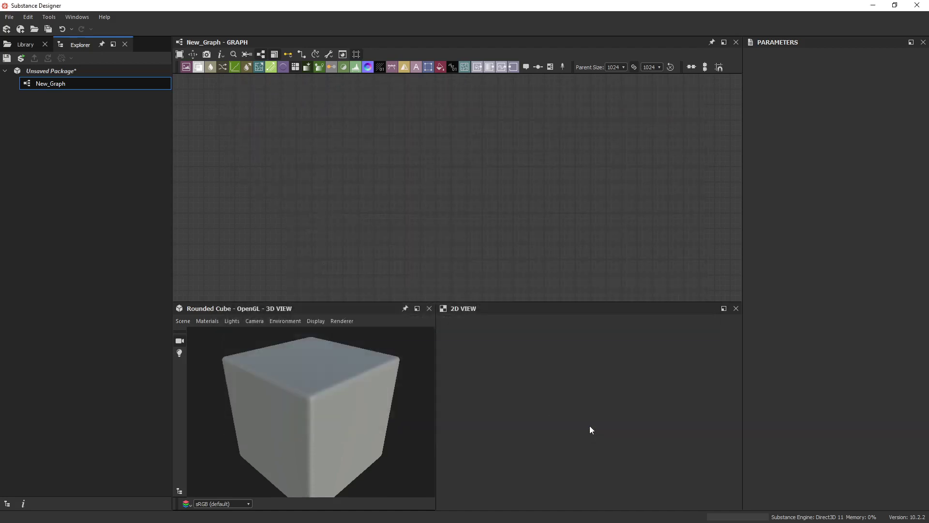
Add a Master_Material node to the empty graph.
key("space")
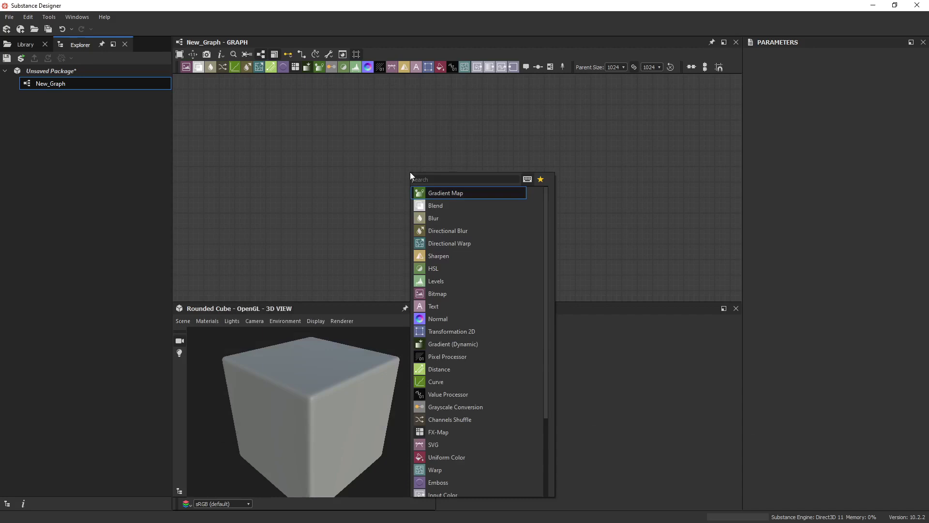
type("maste")
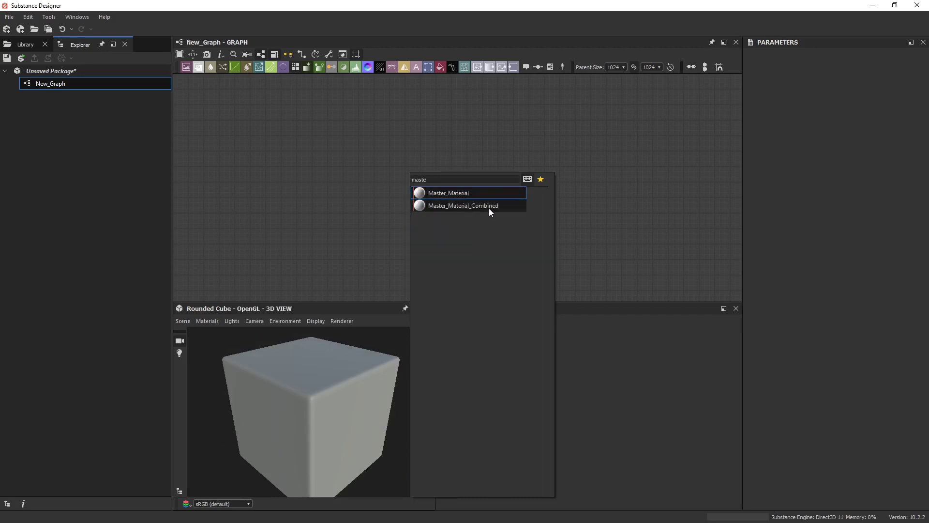
left_click(465, 194)
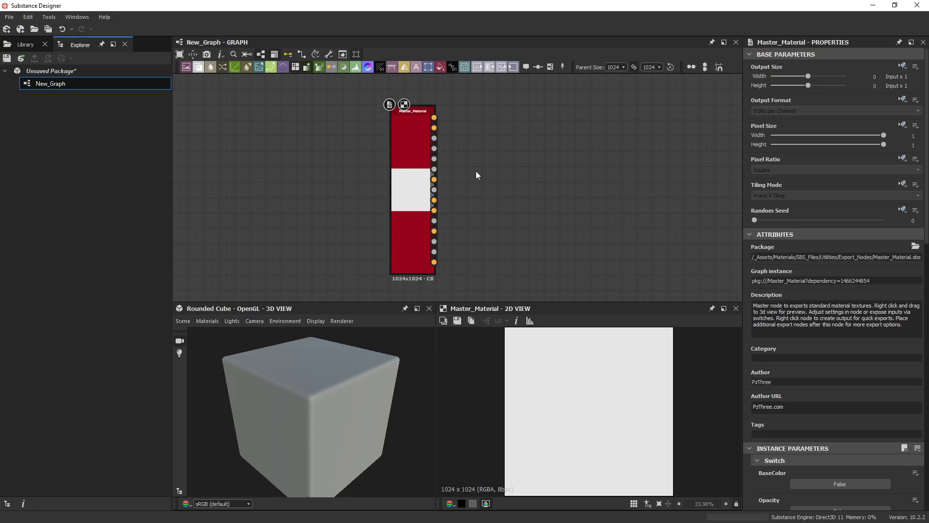
middle_click_drag(457, 148, 422, 142)
scroll(407, 152, "up", 1)
Add a Base Material node and place it in front of the Master_Material node's input side.
left_click(497, 189)
key("space")
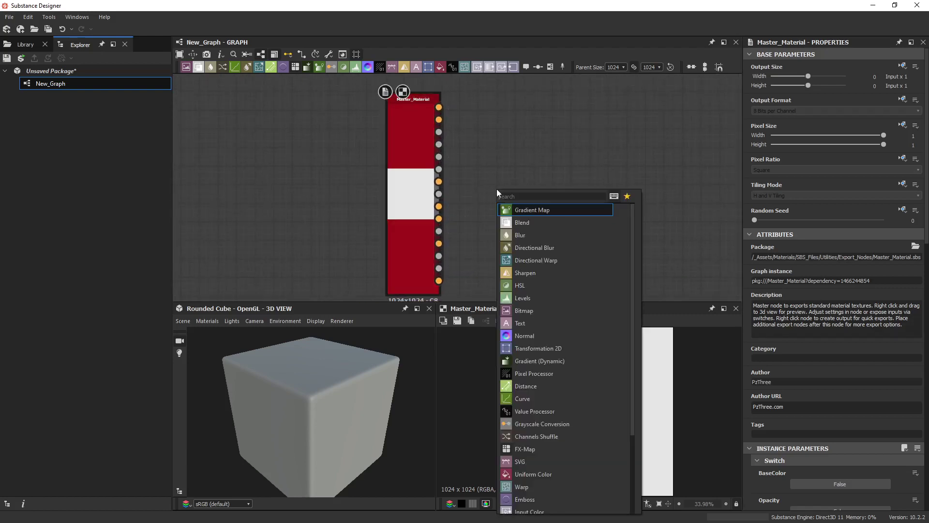
type("base")
left_click(547, 270)
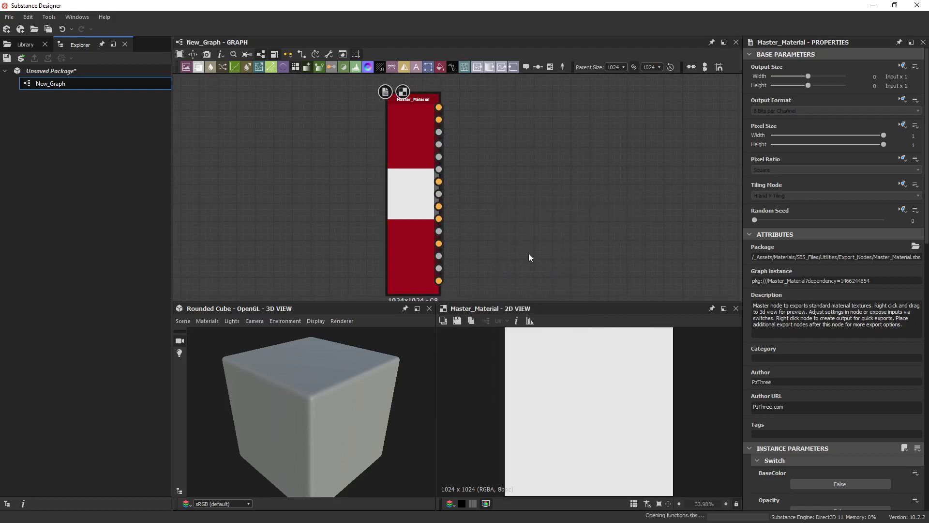
left_click_drag(482, 190, 308, 210)
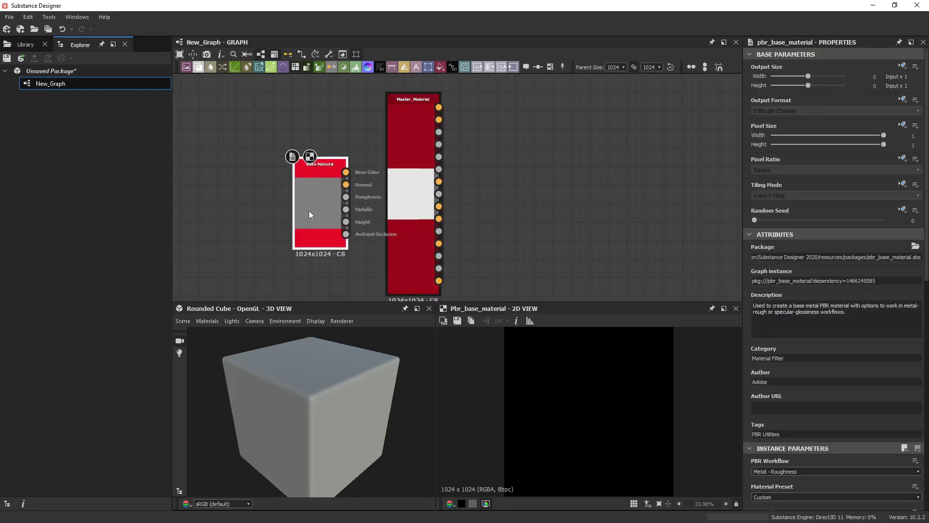
key("Delete")
key("ctrl+z")
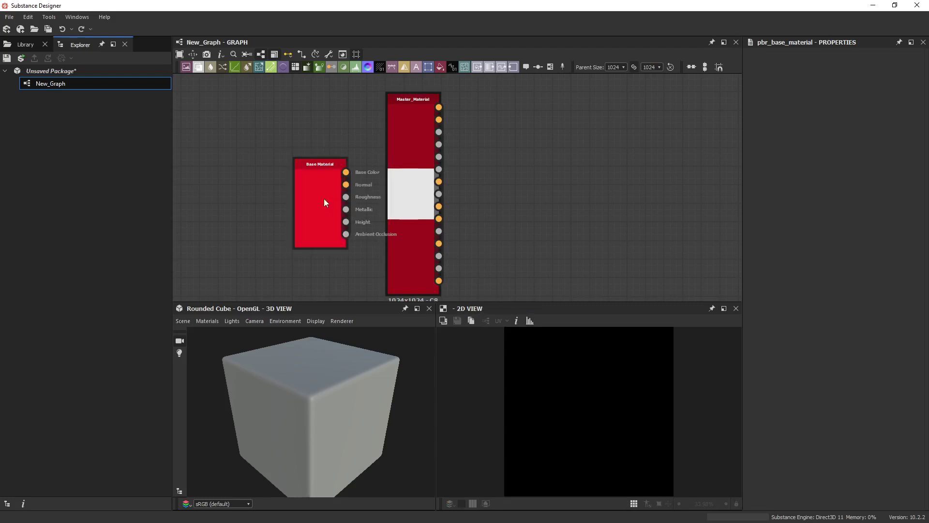
Inspect the Base Material node's PBR Workflow options and delete the node.
scroll(848, 420, "down", 3)
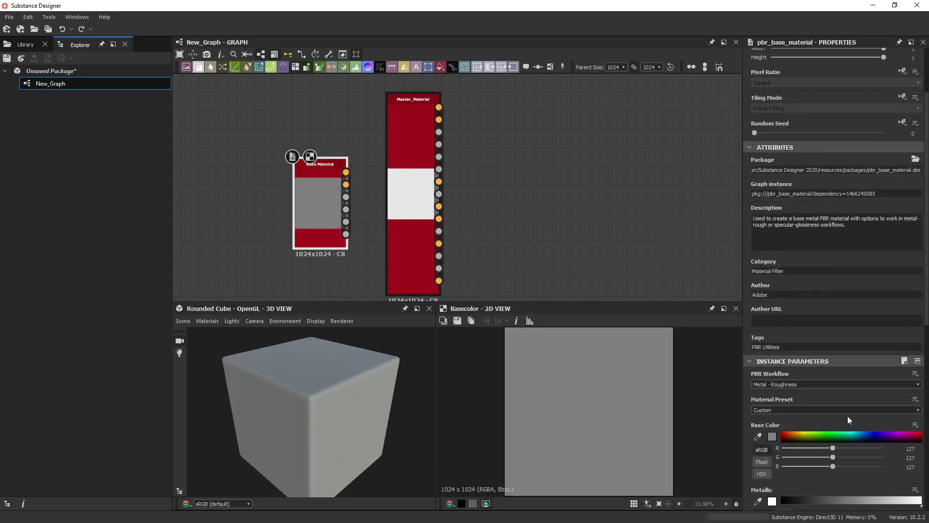
left_click(791, 387)
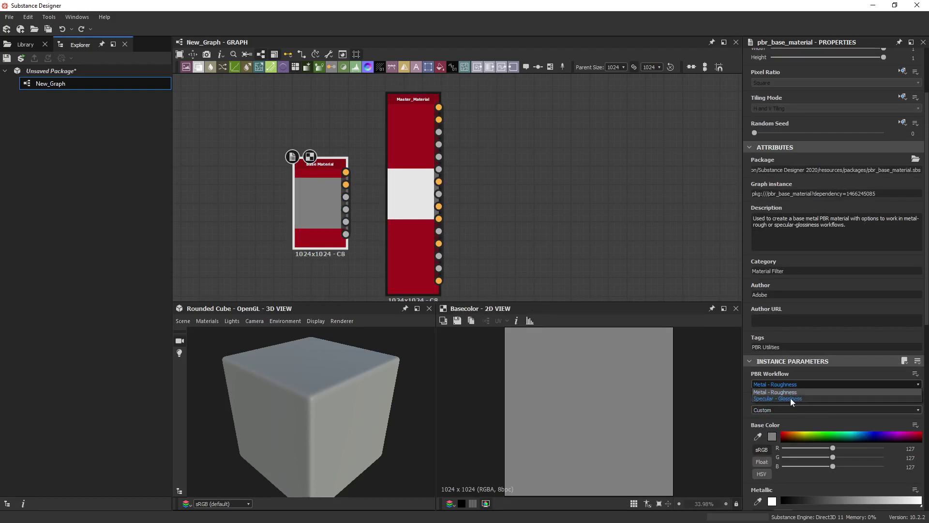
left_click(323, 232)
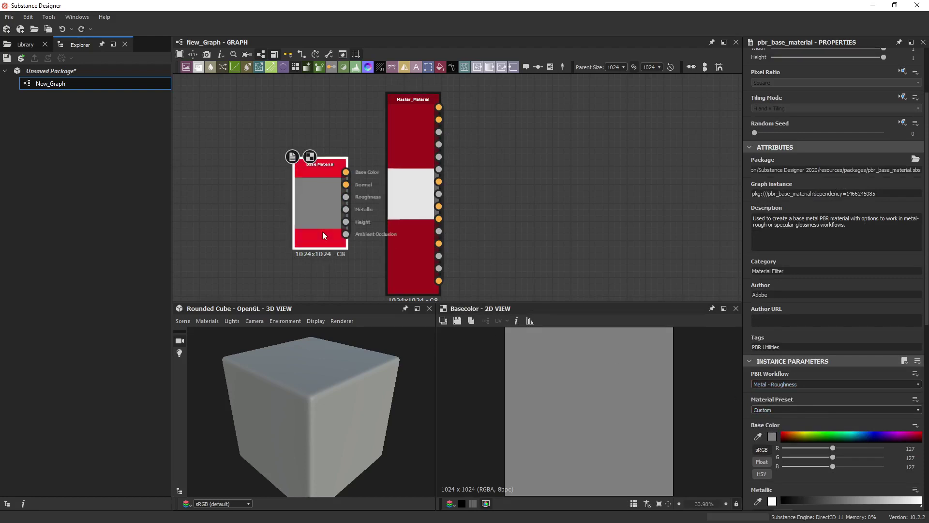
key("Delete")
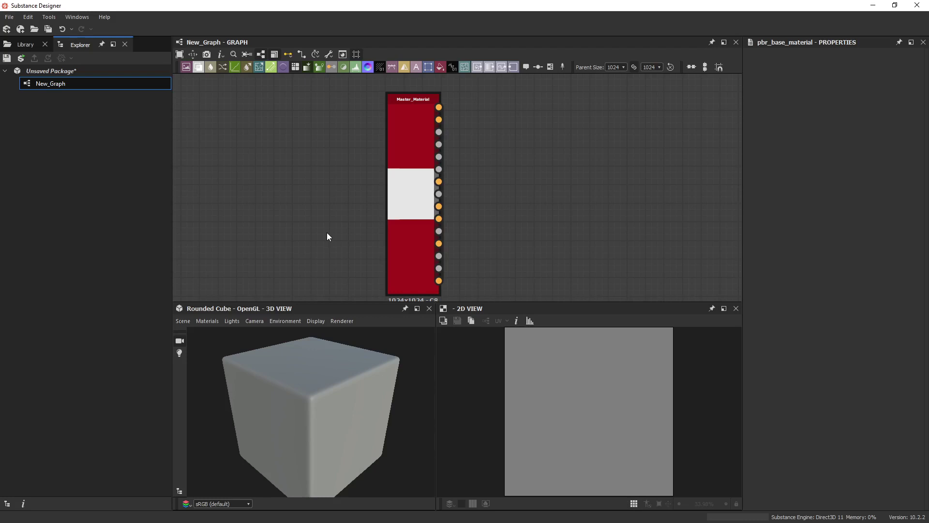
Turn on the BaseColor, Roughness and Normal input switches of the Master_Material node.
double_click(424, 215)
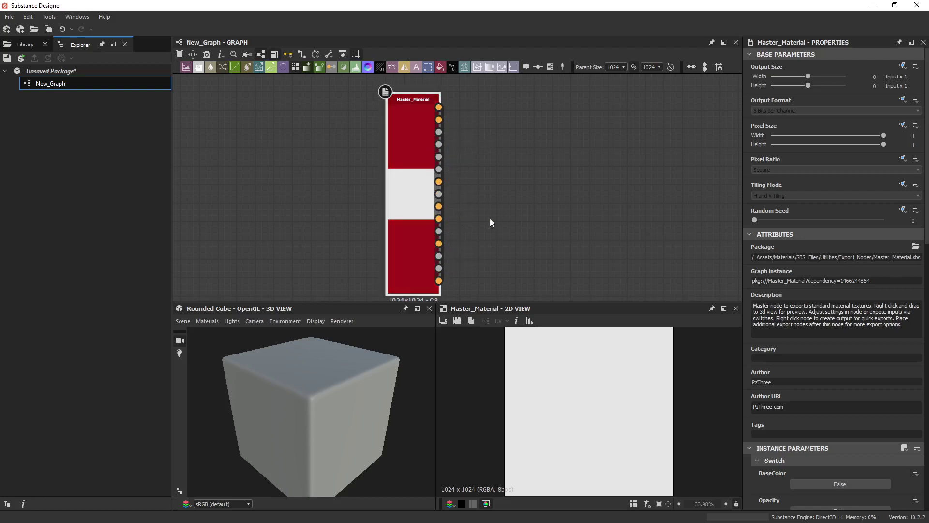
scroll(854, 390, "down", 5)
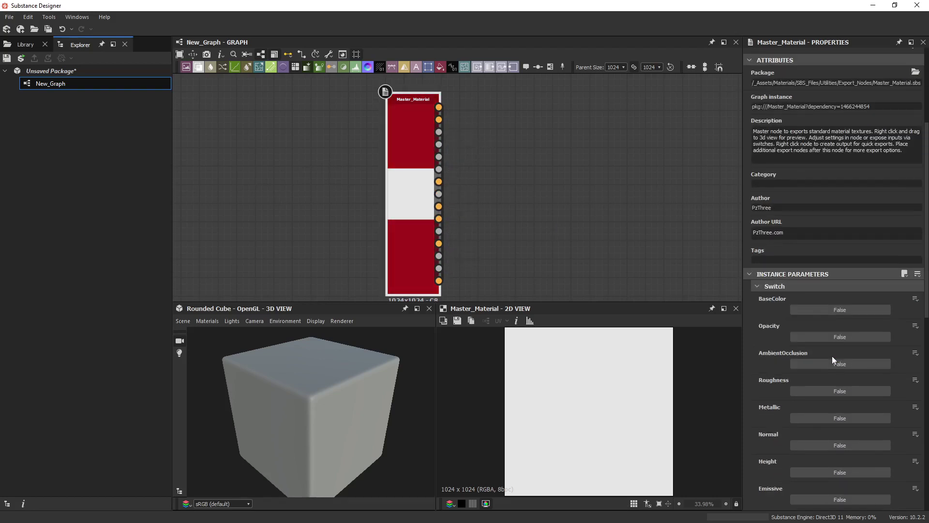
scroll(819, 315, "down", 1)
left_click(815, 281)
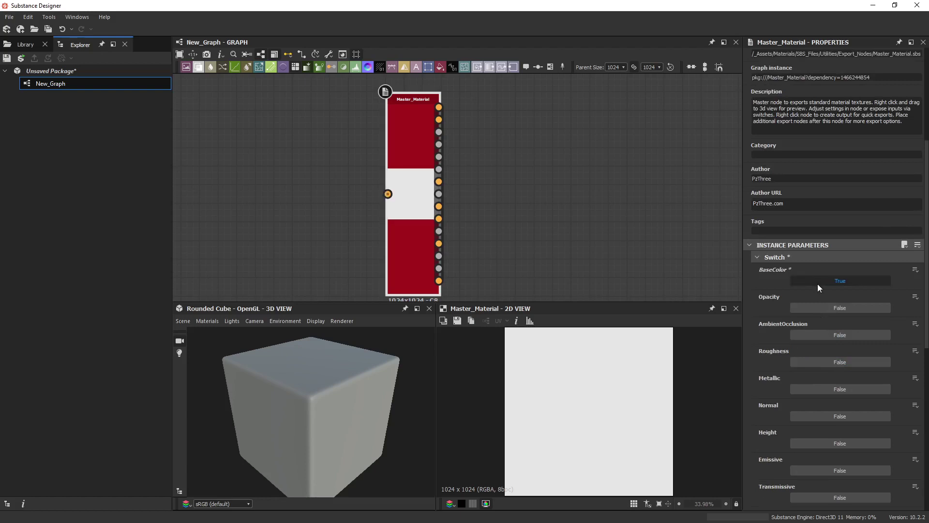
scroll(825, 318, "down", 1)
left_click(823, 333)
left_click(830, 386)
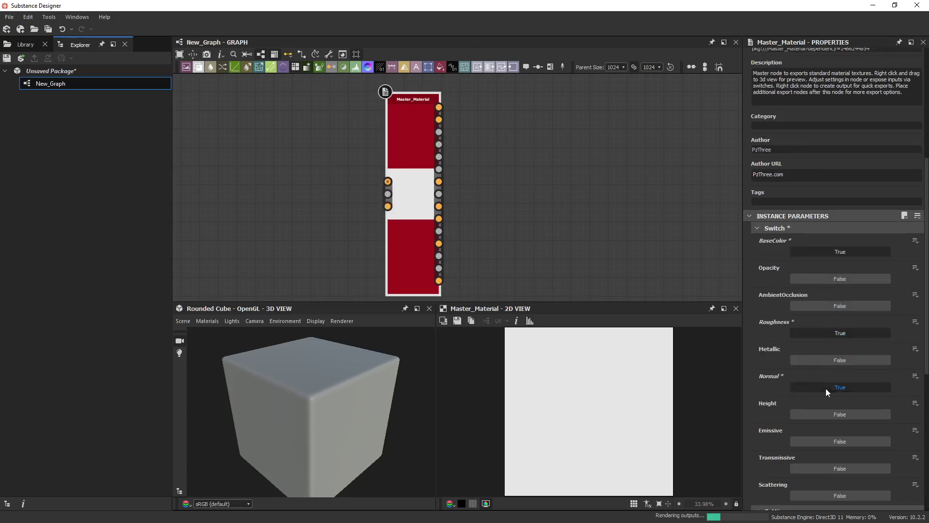
Examine the Master_Material node's Metallic setting and its options for exposing it as a graph input.
scroll(803, 394, "down", 3)
scroll(801, 335, "down", 5)
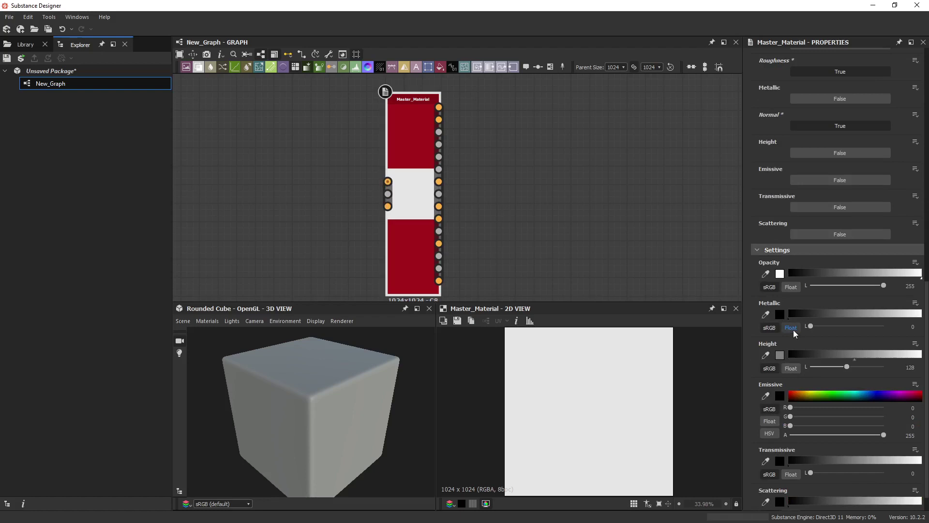
scroll(816, 338, "down", 1)
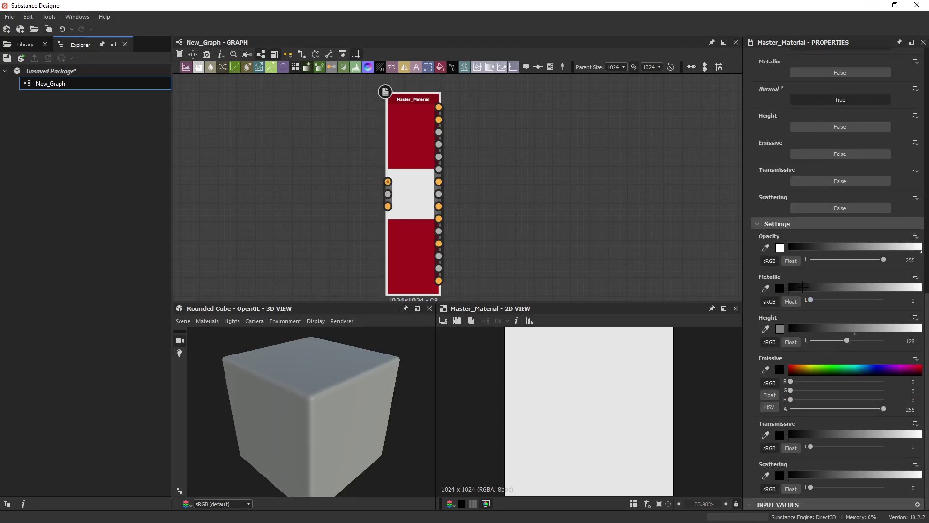
left_click_drag(811, 300, 797, 313)
left_click(915, 277)
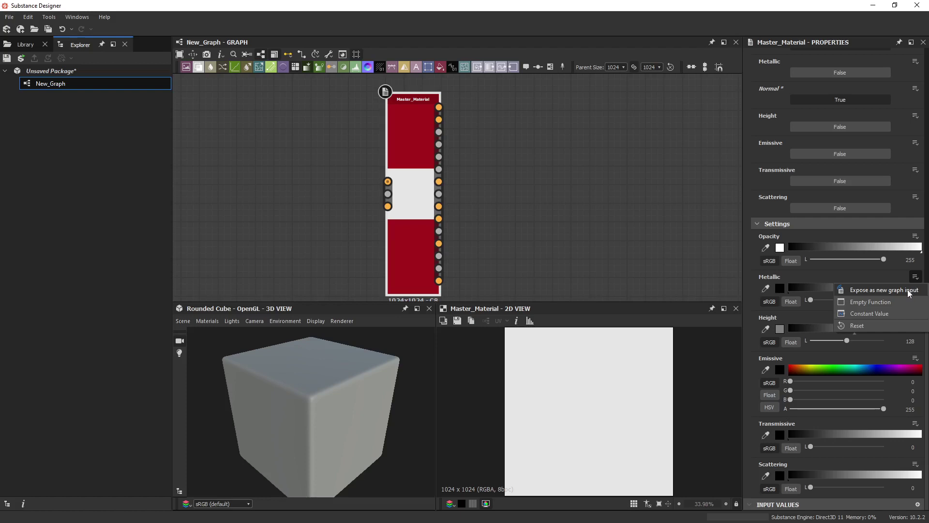
left_click(748, 298)
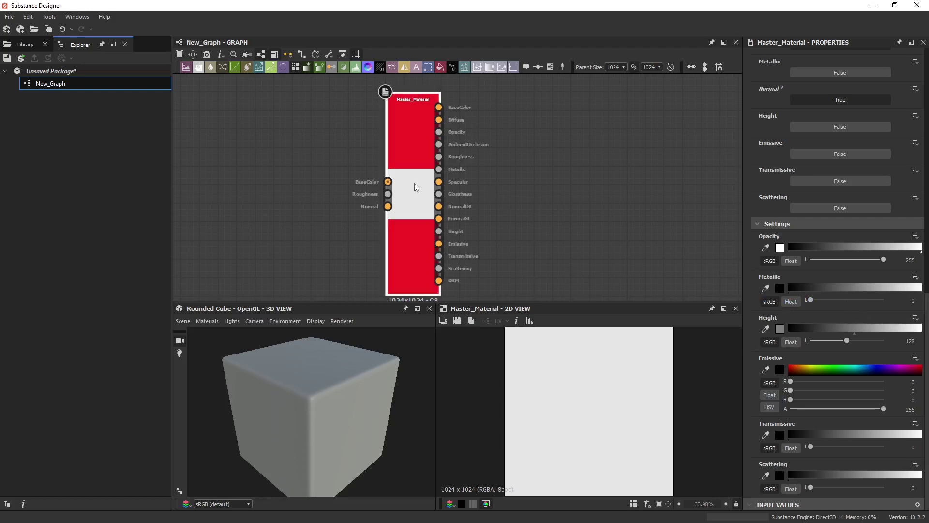
Create output nodes for all outputs of the Master_Material node.
mouse_move(417, 187)
left_mouse_down()
mouse_move(417, 162)
mouse_move(406, 181)
left_mouse_up()
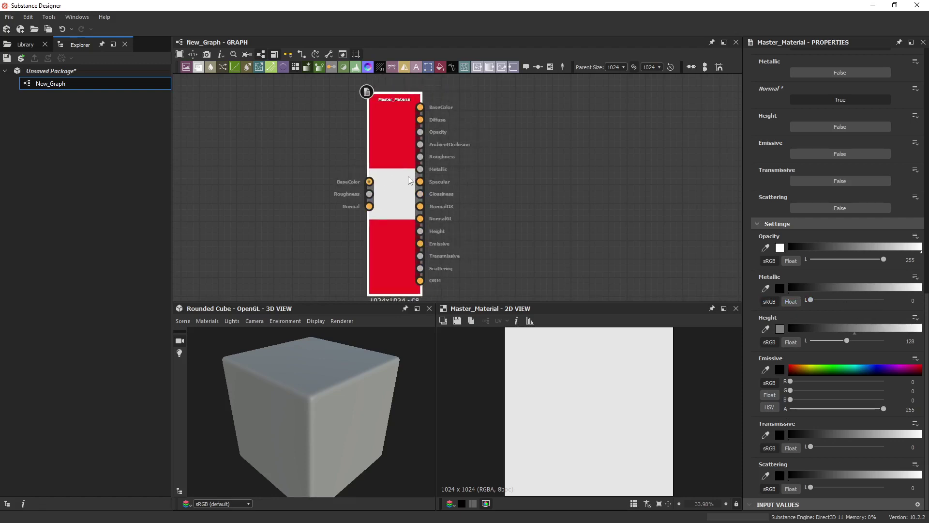
right_click(407, 181)
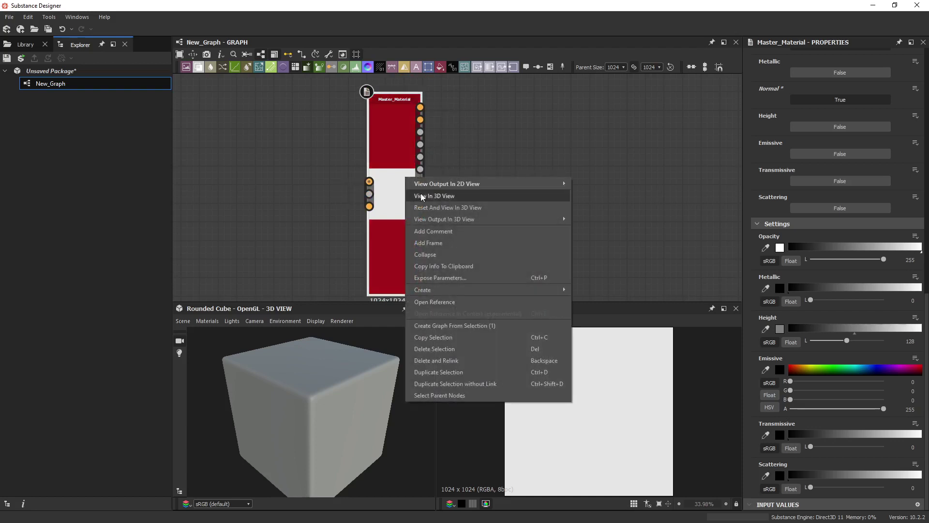
mouse_move(468, 291)
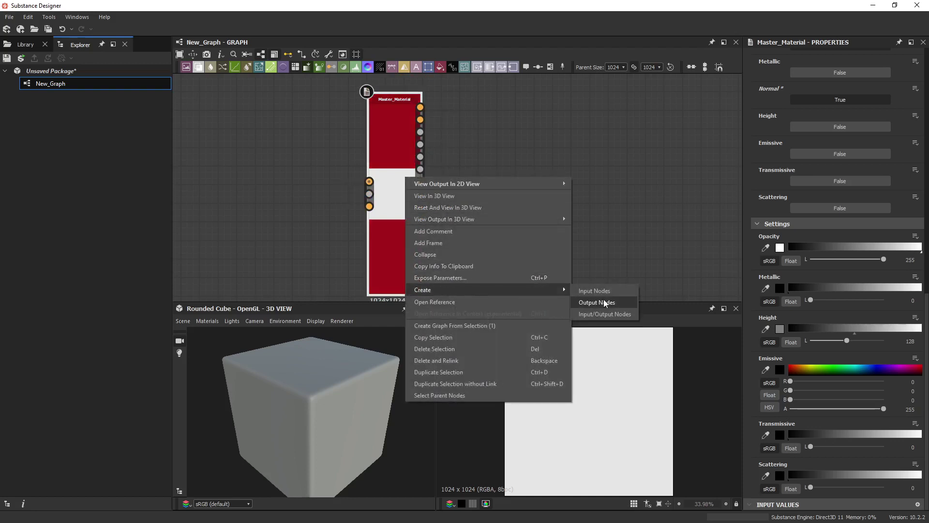
left_click(597, 302)
scroll(613, 177, "down", 5)
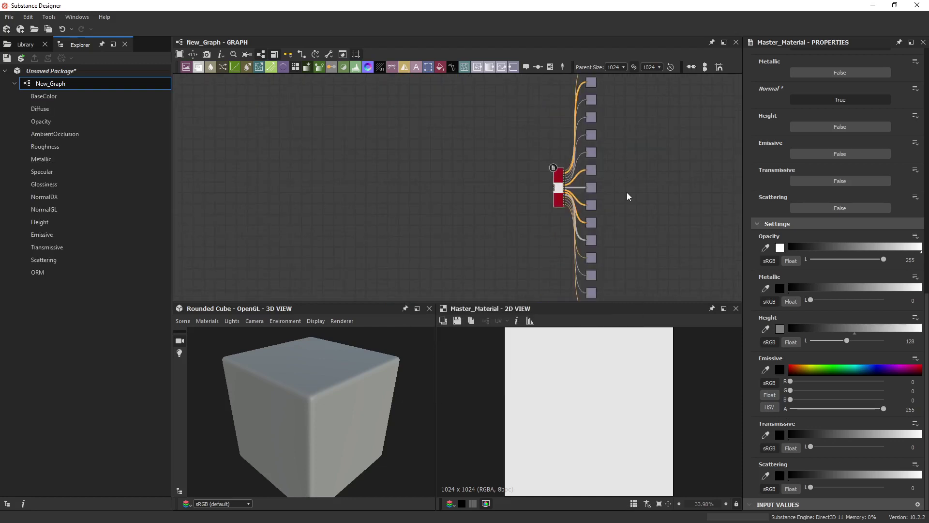
scroll(627, 196, "down", 2)
middle_click_drag(629, 204, 578, 218)
scroll(560, 214, "up", 1)
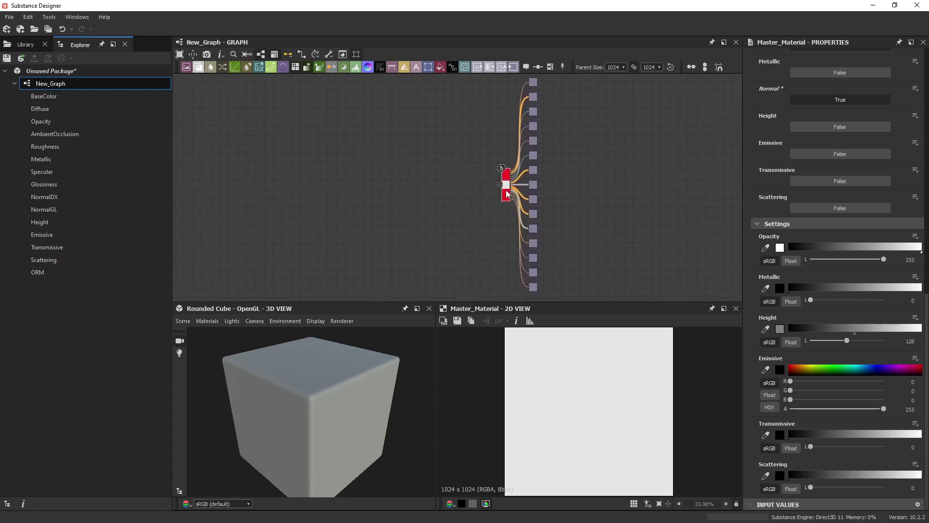
mouse_move(508, 202)
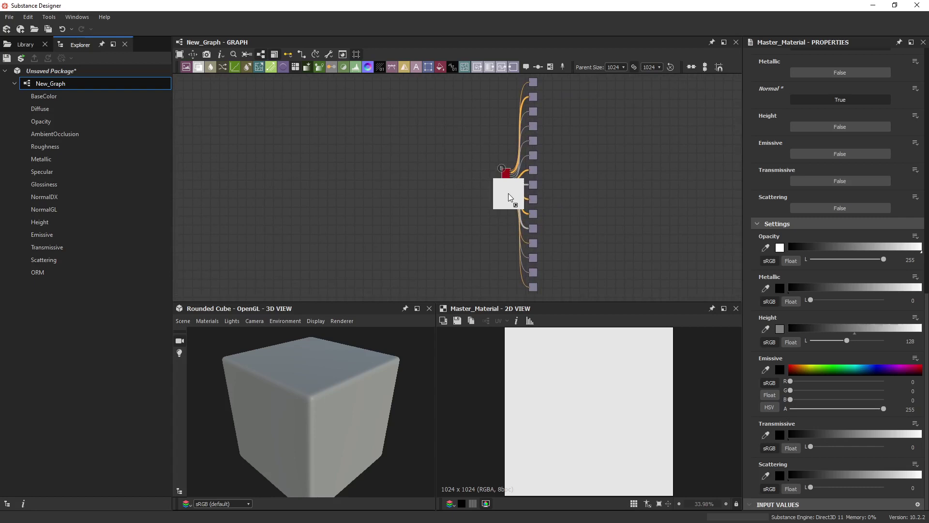
Preview the Master_Material node's outputs on the rounded cube in the 3D view.
left_click_drag(508, 202, 328, 382)
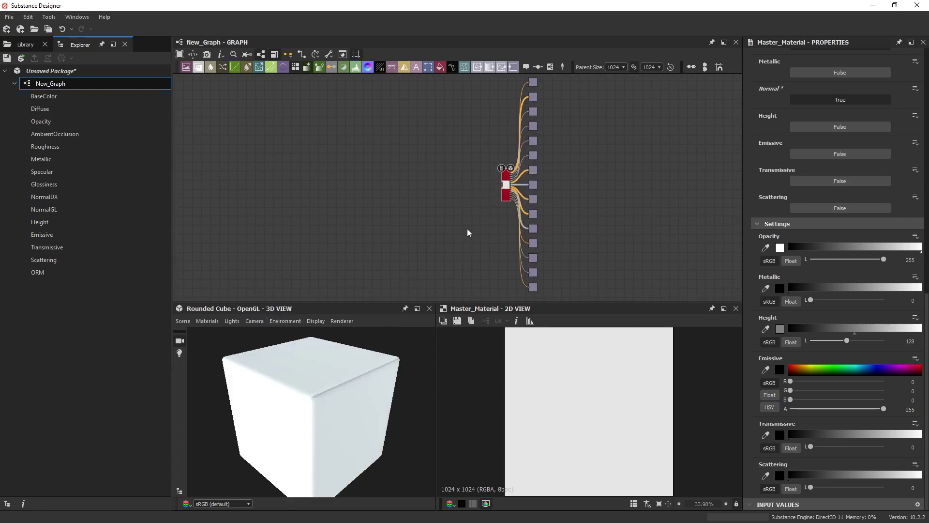
scroll(469, 233, "up", 3)
left_click(549, 159)
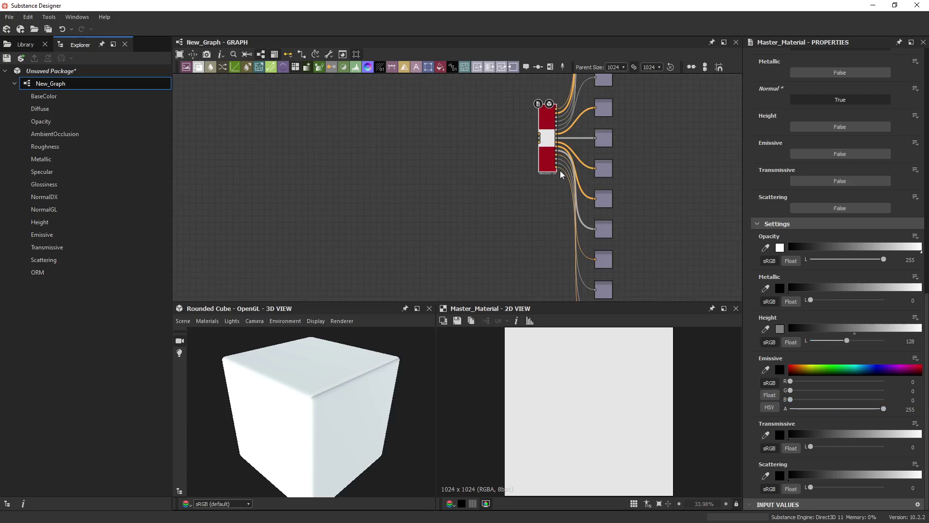
middle_click_drag(547, 158, 507, 189)
Turn off the Normal, Roughness and BaseColor input switches of the Master_Material node.
scroll(834, 210, "up", 3)
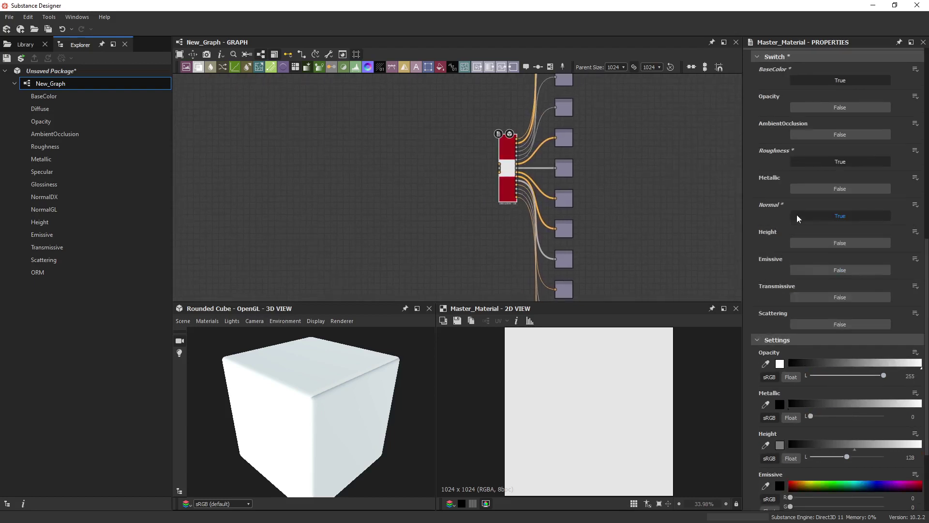
left_click(828, 216)
left_click(834, 162)
scroll(833, 162, "up", 2)
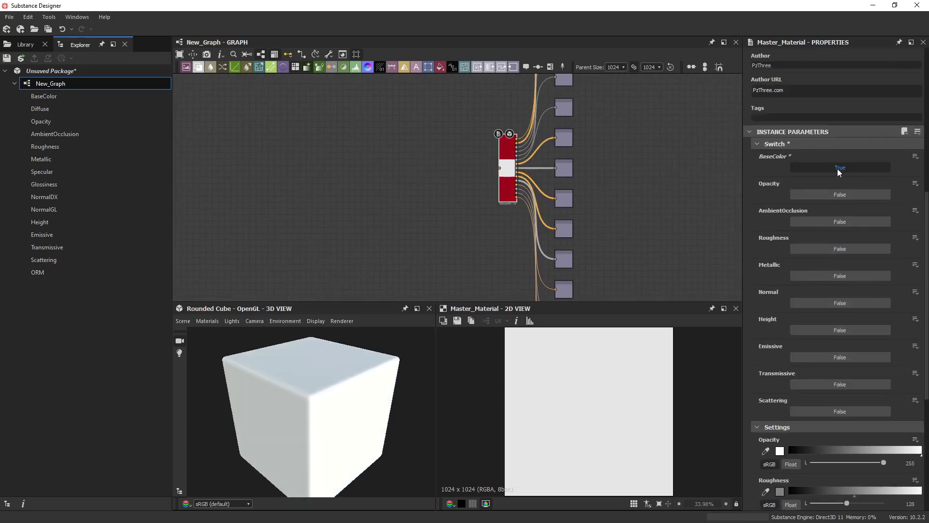
left_click(836, 167)
scroll(540, 215, "up", 2)
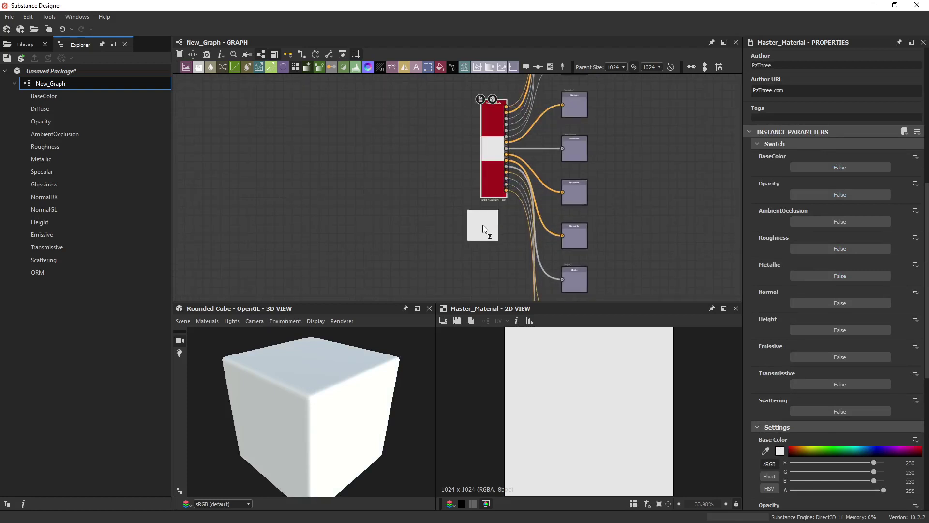
left_click(217, 320)
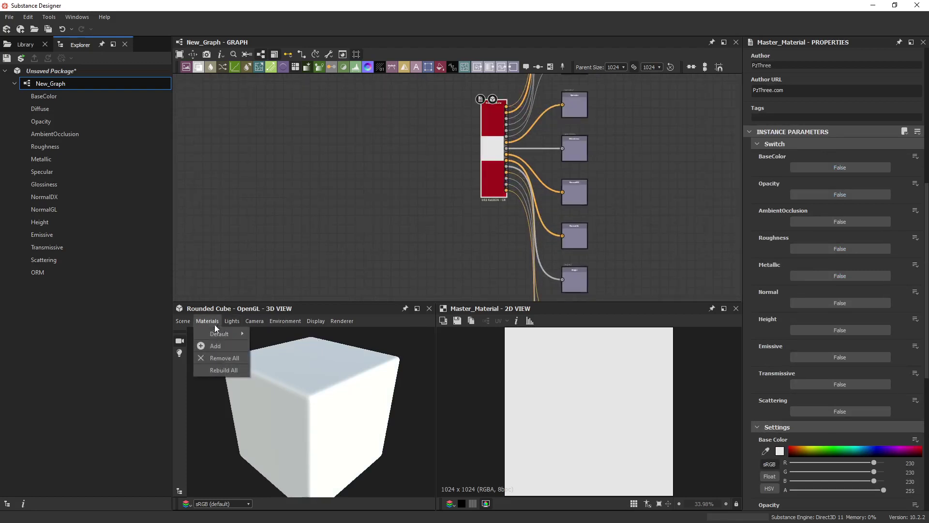
mouse_move(219, 331)
left_click(439, 183)
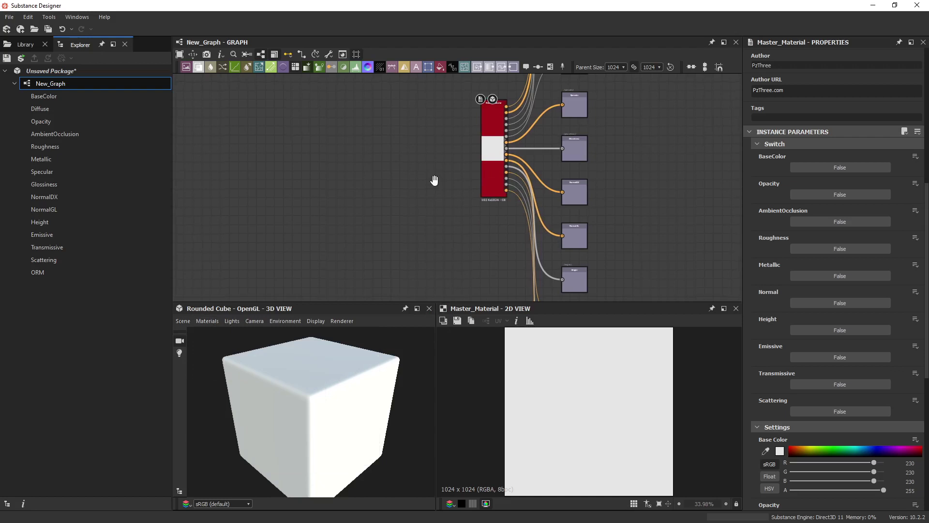
middle_click_drag(439, 184, 387, 211)
scroll(440, 176, "up", 2)
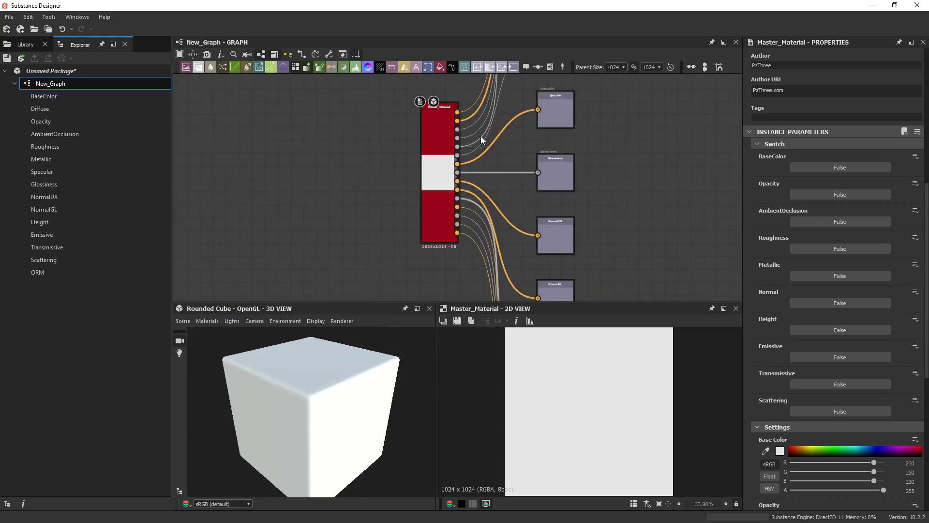
Set the Master_Material node's Metallic value to 255 and its Roughness value to 30.
scroll(821, 423, "down", 3)
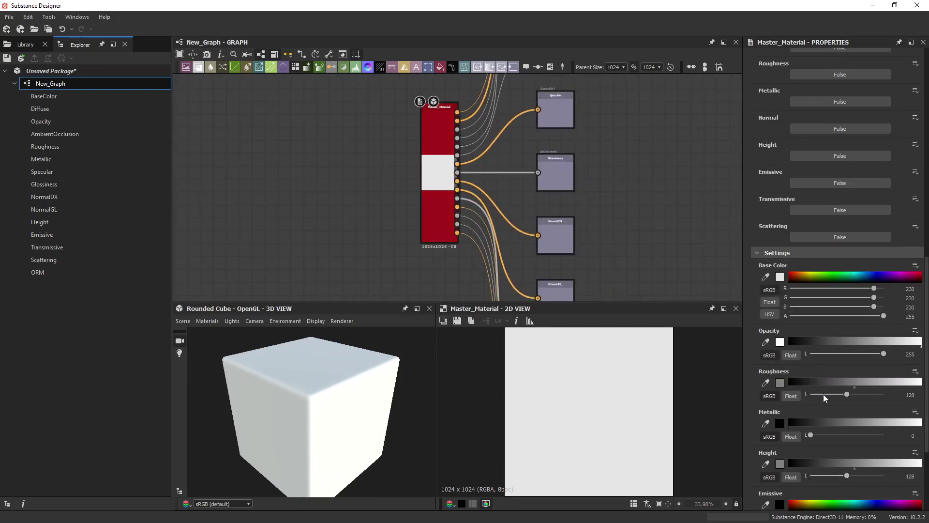
left_click_drag(811, 434, 884, 434)
left_click_drag(846, 394, 817, 394)
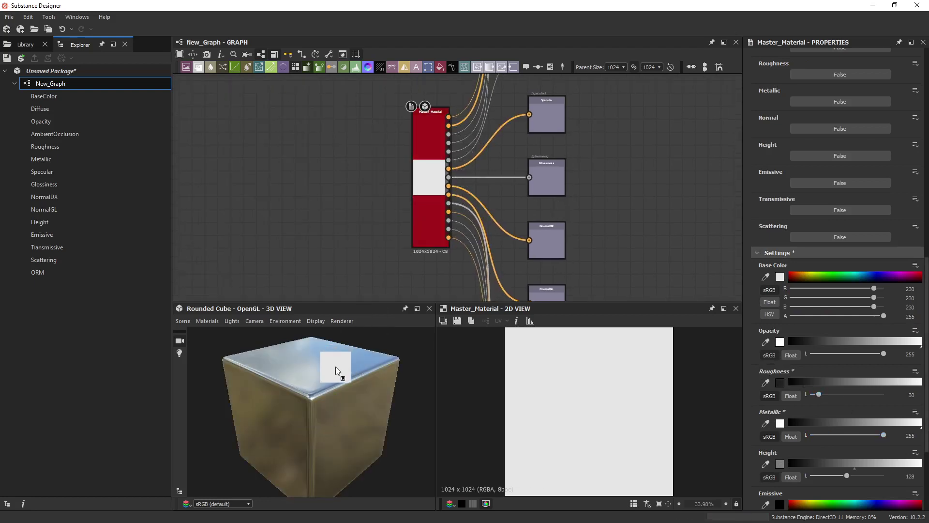
Review the bitmap export settings for New_Graph's outputs and close them without exporting.
scroll(580, 208, "down", 6)
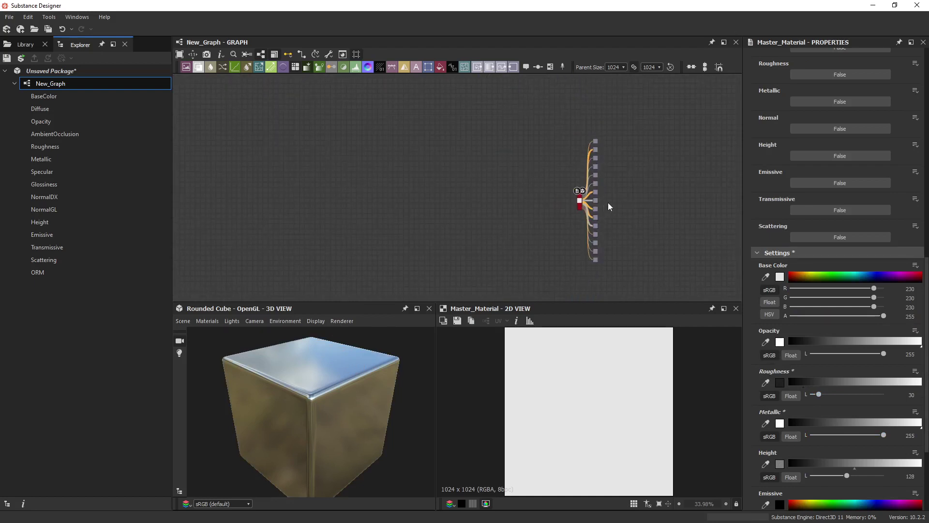
middle_click_drag(544, 215, 531, 184)
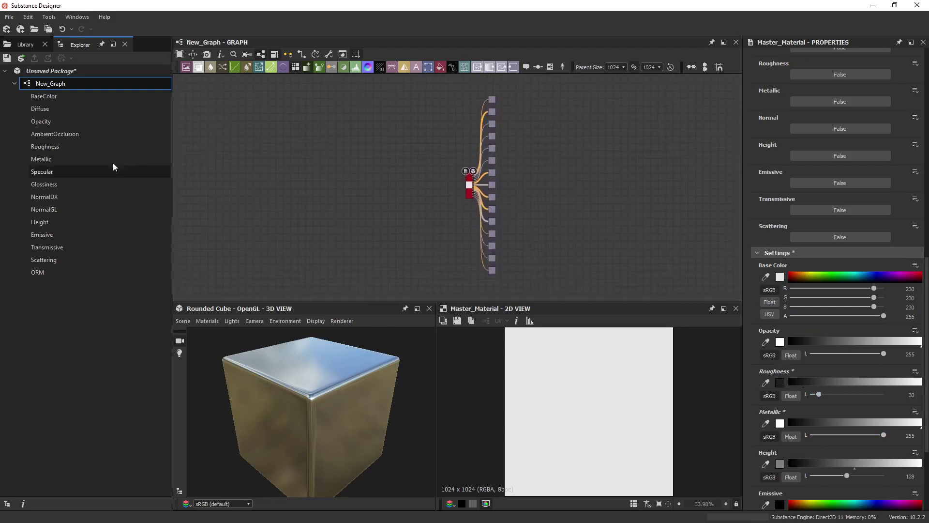
right_click(89, 87)
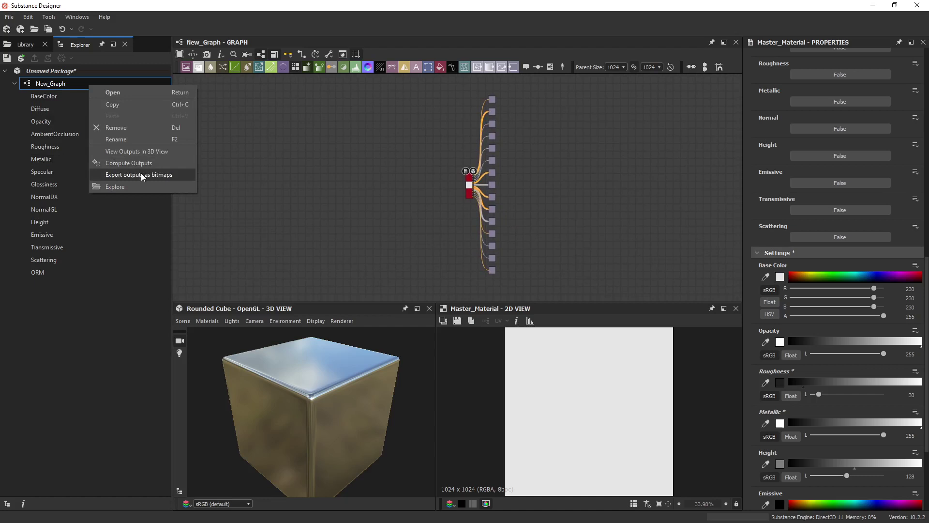
left_click(143, 175)
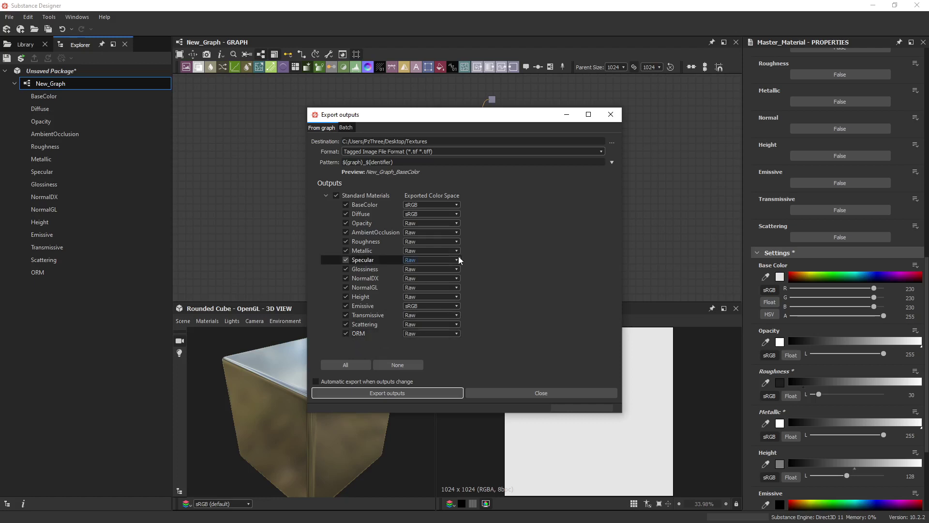
left_click(610, 117)
Search the available nodes for Unity, Unreal and CryEngine export nodes.
key("f")
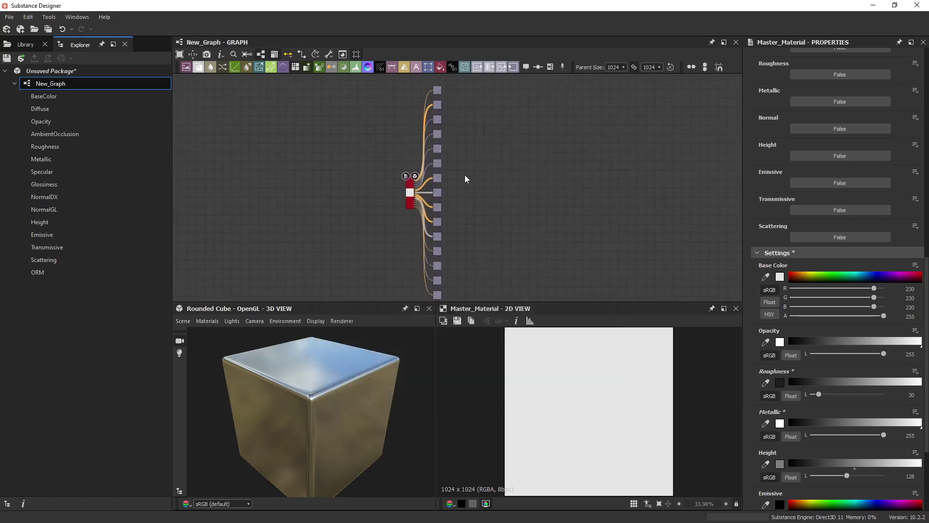
scroll(464, 175, "up", 3)
key("space")
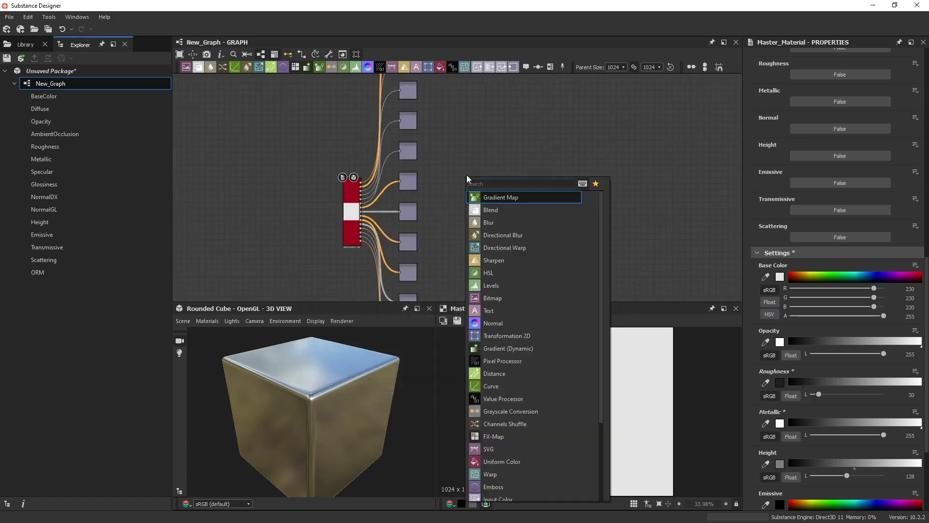
type("uni")
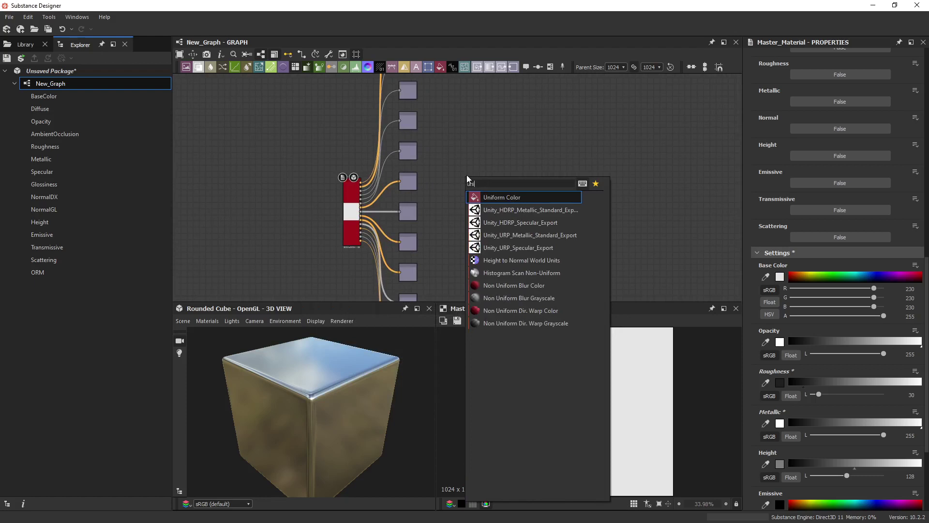
key("BackSpace")
type("re")
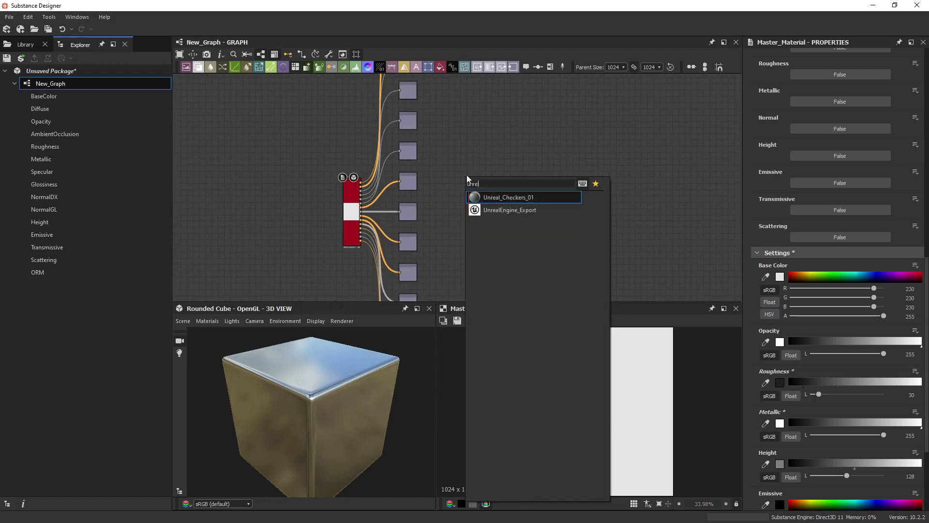
type("al")
type("crye")
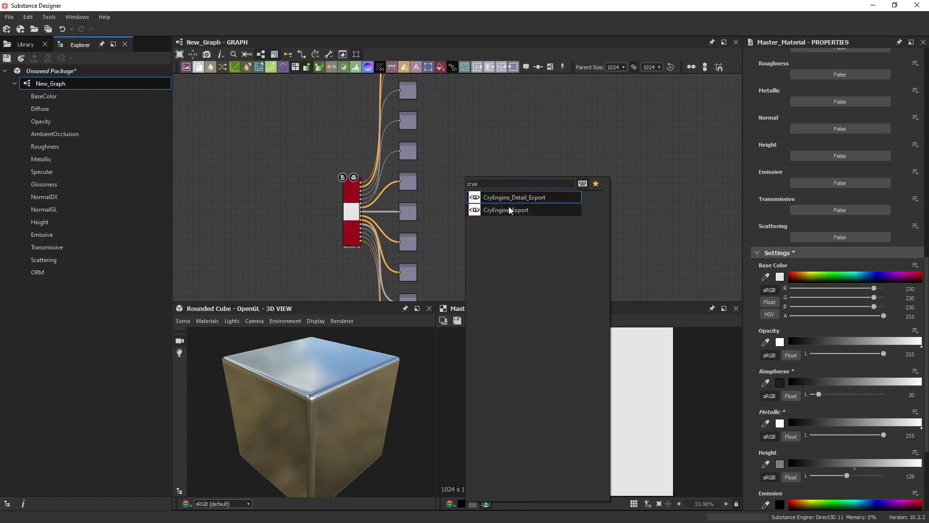
Add an UnrealEngine_Export node to the graph beyond the Master_Material node's output nodes.
double_click(496, 186)
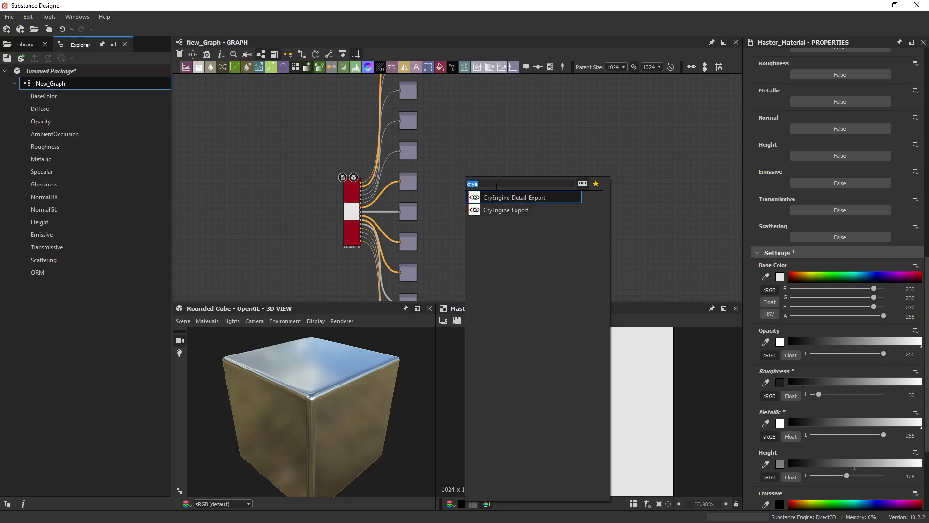
type("unreal")
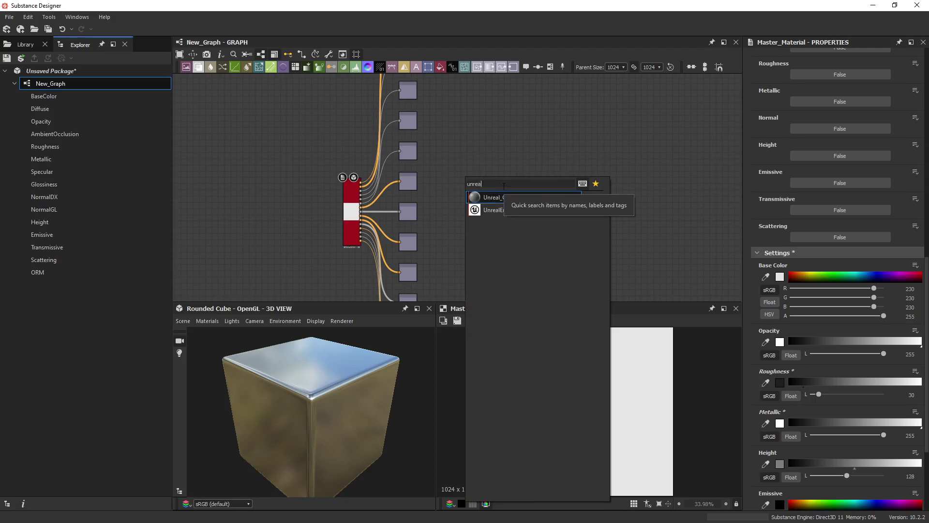
key("Down")
key("Return")
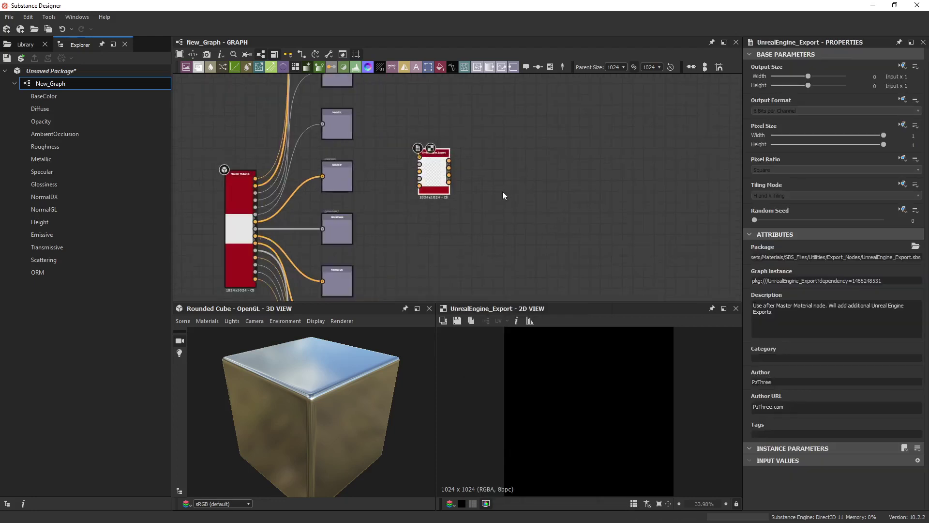
scroll(502, 191, "up", 3)
middle_click_drag(390, 195, 556, 204)
left_click_drag(550, 169, 488, 199)
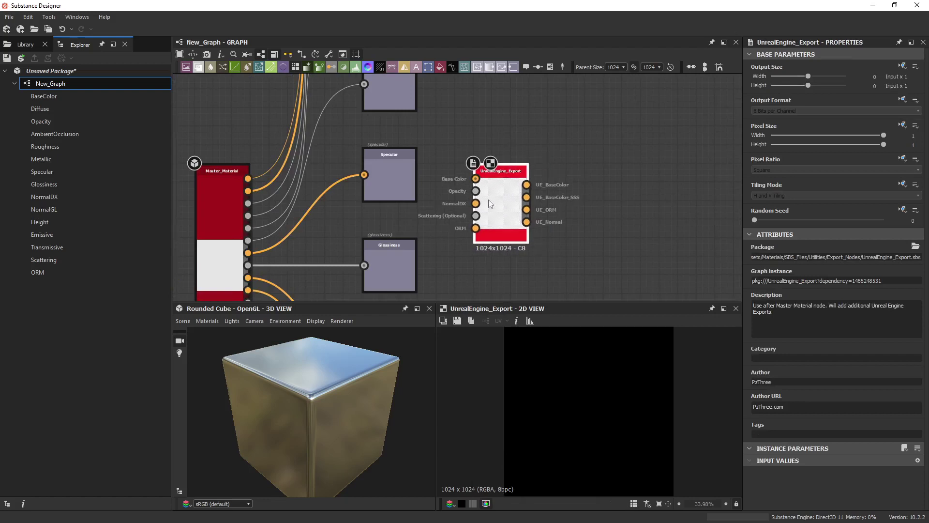
Connect Master_Material's BaseColor, Opacity and NormalDX outputs to the matching inputs of the UnrealEngine_Export node.
left_click_drag(247, 178, 476, 179)
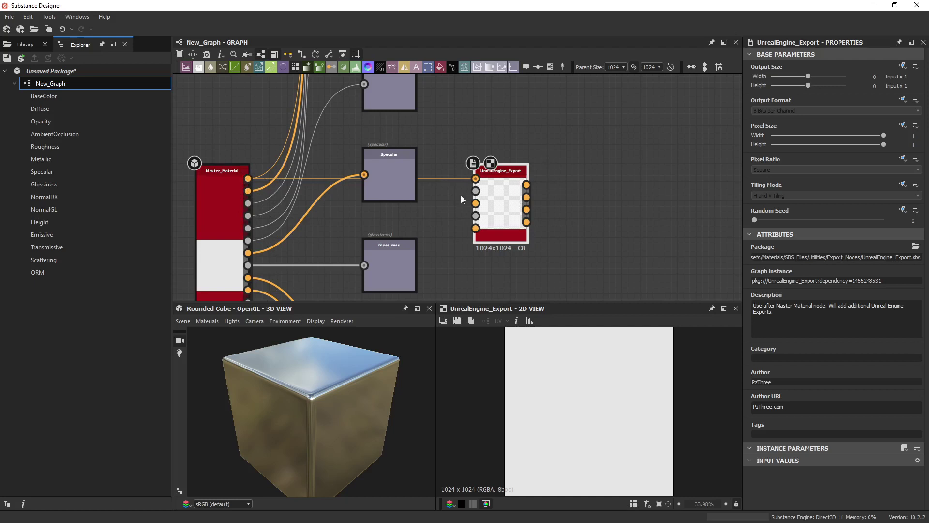
middle_click_drag(256, 197, 265, 183)
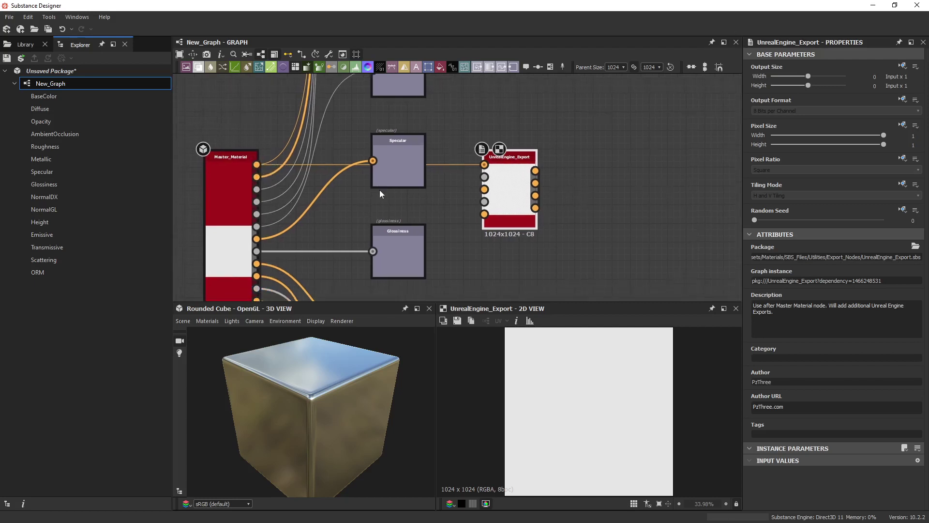
left_click_drag(256, 189, 483, 179)
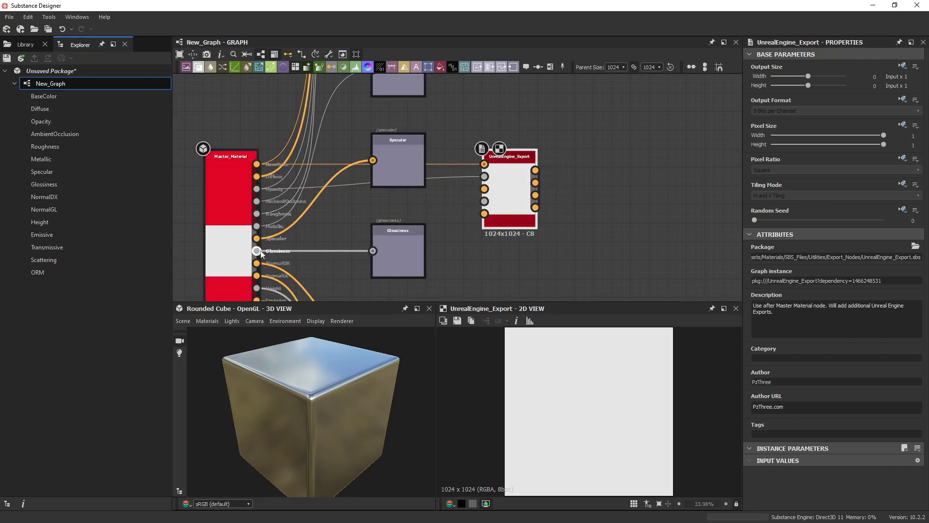
left_click_drag(257, 263, 488, 188)
middle_click_drag(482, 220, 487, 166)
left_click_drag(507, 144, 525, 171)
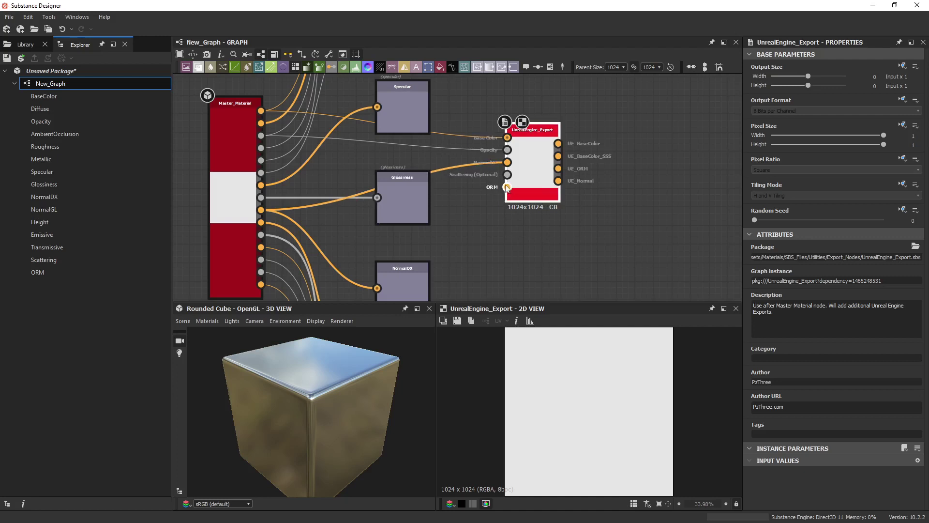
Connect Master_Material's ORM output to the ORM input of UnrealEngine_Export and shift the export node slightly downward.
middle_click_drag(469, 216, 479, 186)
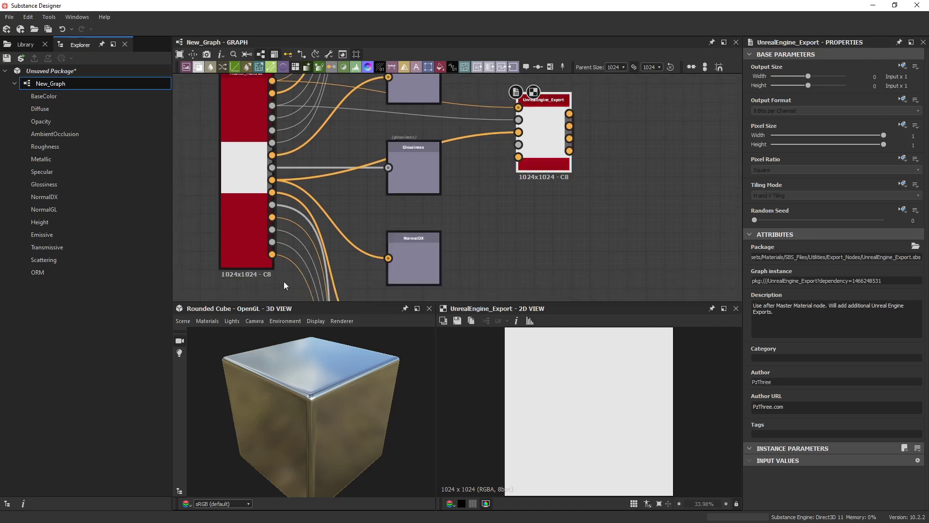
left_click_drag(272, 254, 518, 156)
middle_click_drag(502, 199, 470, 230)
left_click_drag(508, 173, 496, 178)
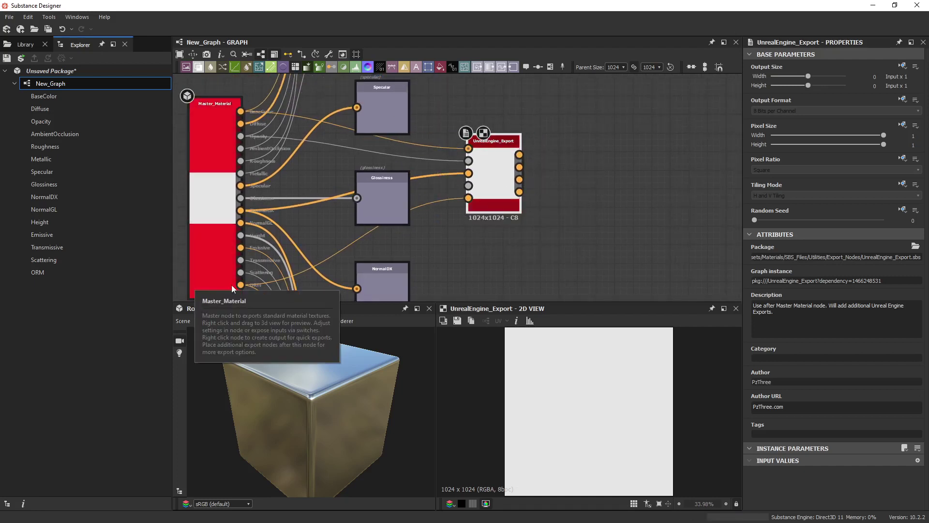
mouse_move(483, 178)
left_mouse_down()
mouse_move(485, 198)
mouse_move(497, 182)
left_mouse_up()
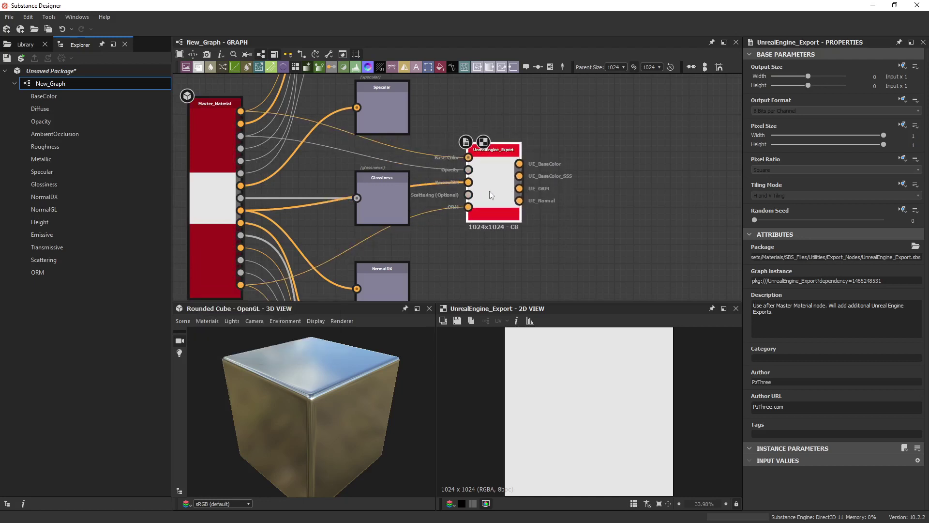
Create output nodes for all outputs of the UnrealEngine_Export node.
right_click(490, 192)
mouse_move(551, 304)
left_click(678, 314)
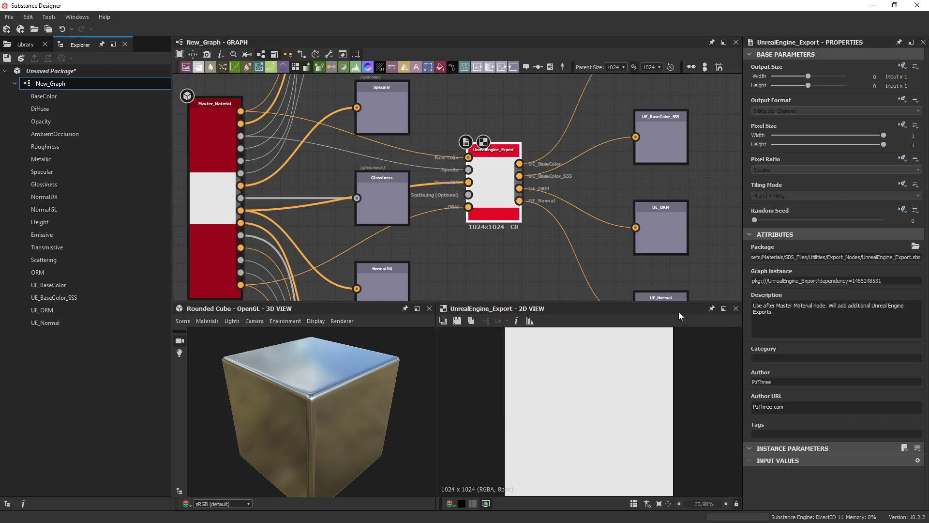
Examine the UE_BaseColor and UE_BaseColor_SSS output nodes connected to the UnrealEngine_Export node.
middle_click_drag(612, 174, 506, 243)
middle_click_drag(556, 164, 524, 187)
scroll(518, 150, "up", 5)
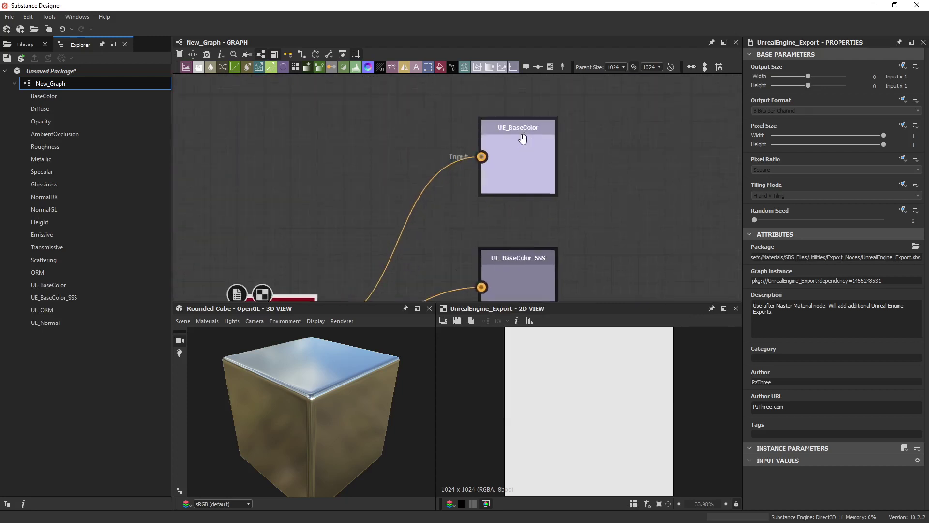
middle_click_drag(532, 241, 515, 144)
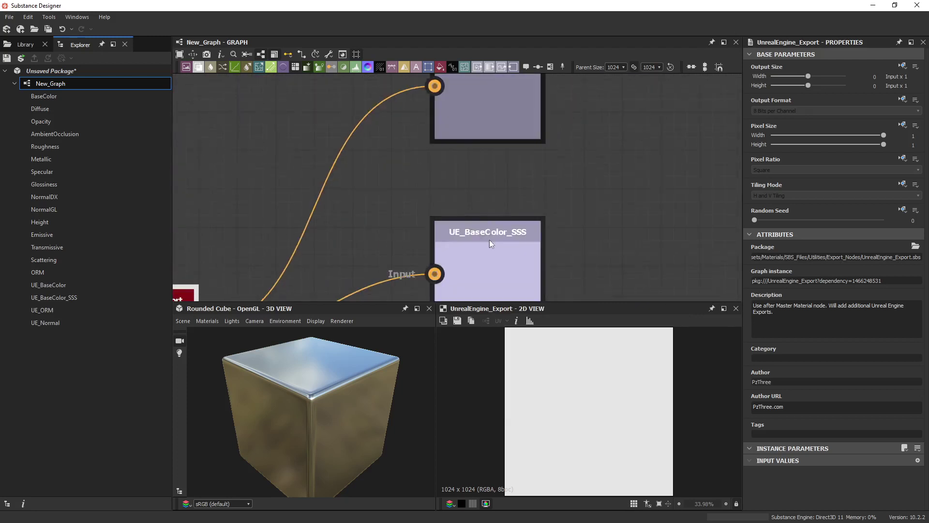
middle_click_drag(484, 266, 486, 187)
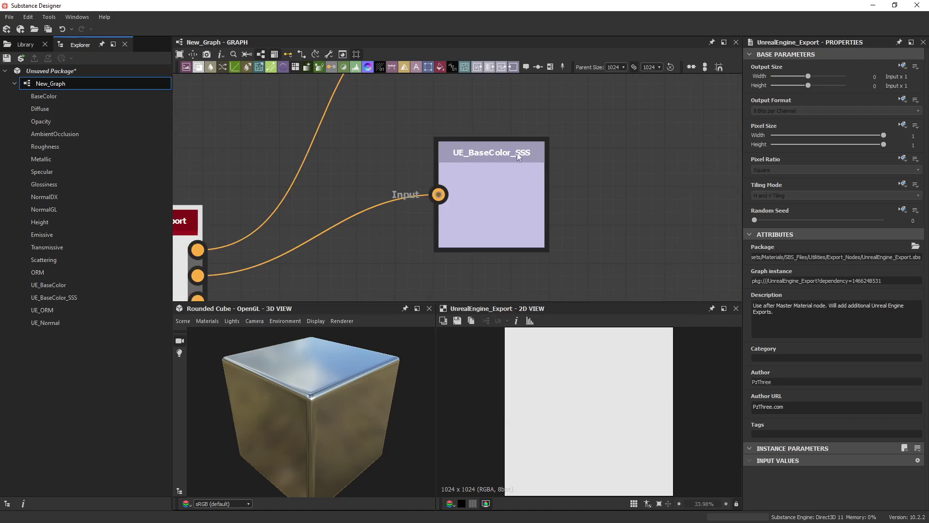
middle_click_drag(519, 231, 529, 153)
scroll(556, 224, "down", 3)
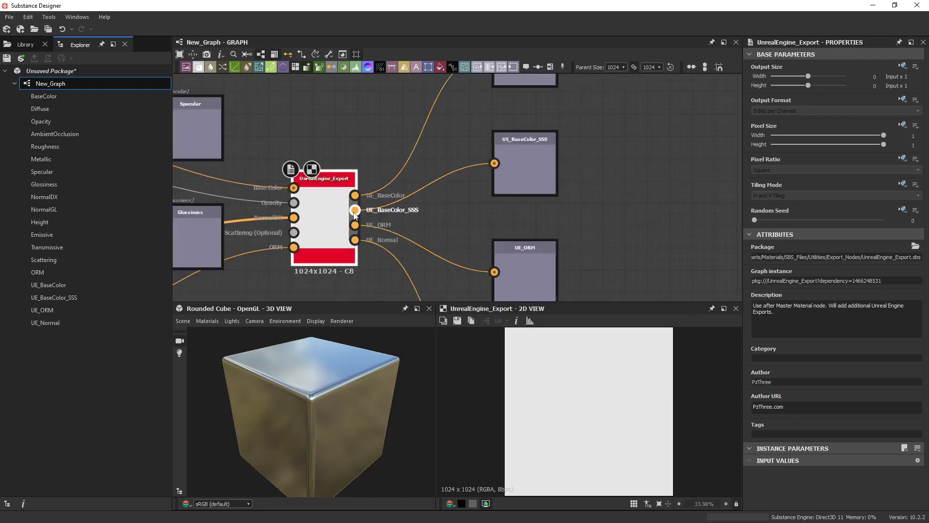
Delete the UE_BaseColor_SSS output node from the graph.
mouse_move(531, 156)
left_mouse_down()
mouse_move(521, 167)
mouse_move(529, 160)
left_mouse_up()
middle_click_drag(604, 108, 572, 204)
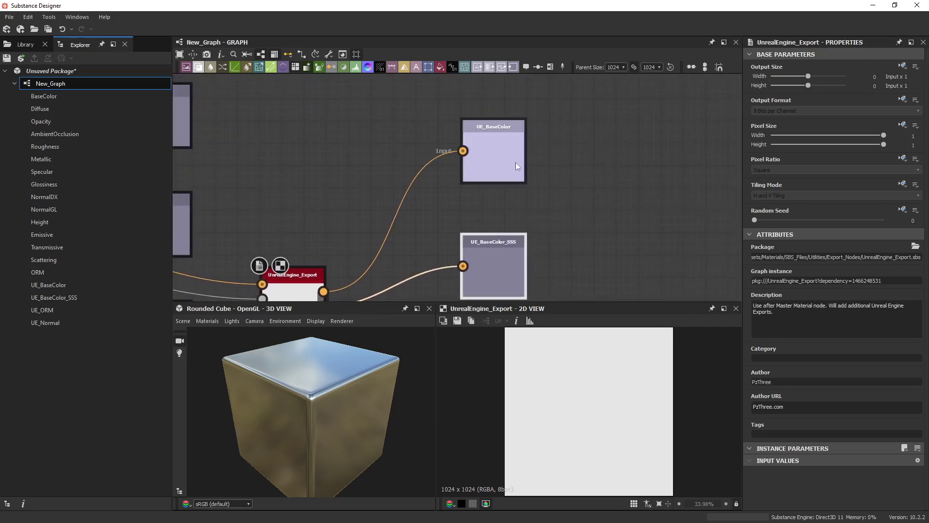
mouse_move(497, 153)
left_mouse_down()
mouse_move(497, 168)
mouse_move(497, 156)
left_mouse_up()
middle_click_drag(439, 263, 529, 127)
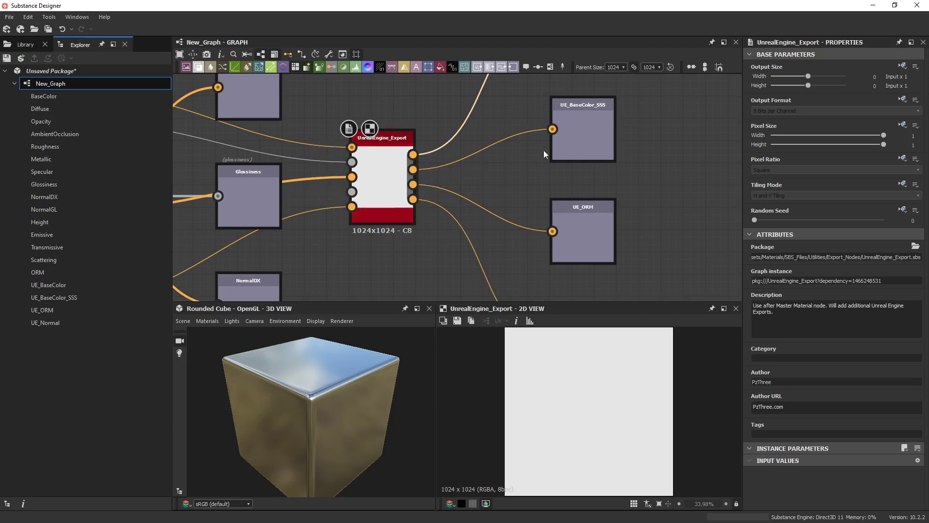
middle_click_drag(605, 98, 529, 134)
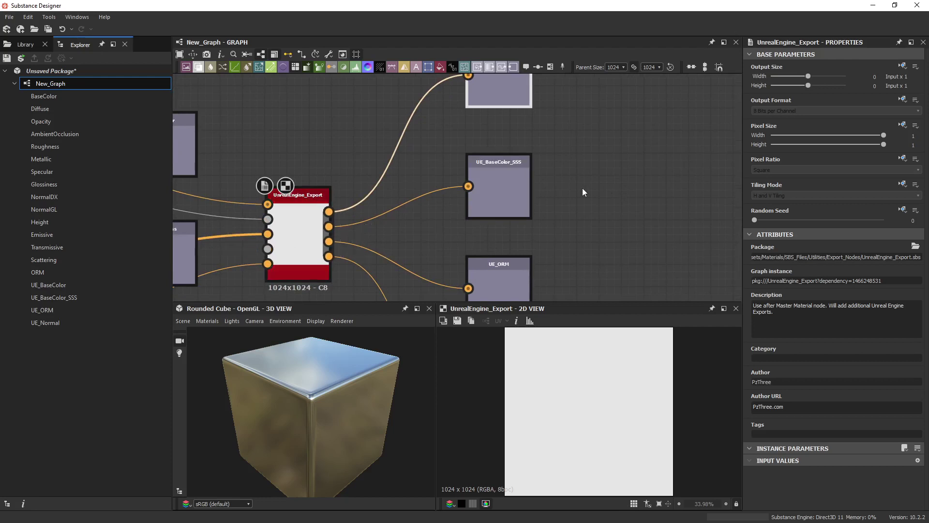
left_click(507, 193)
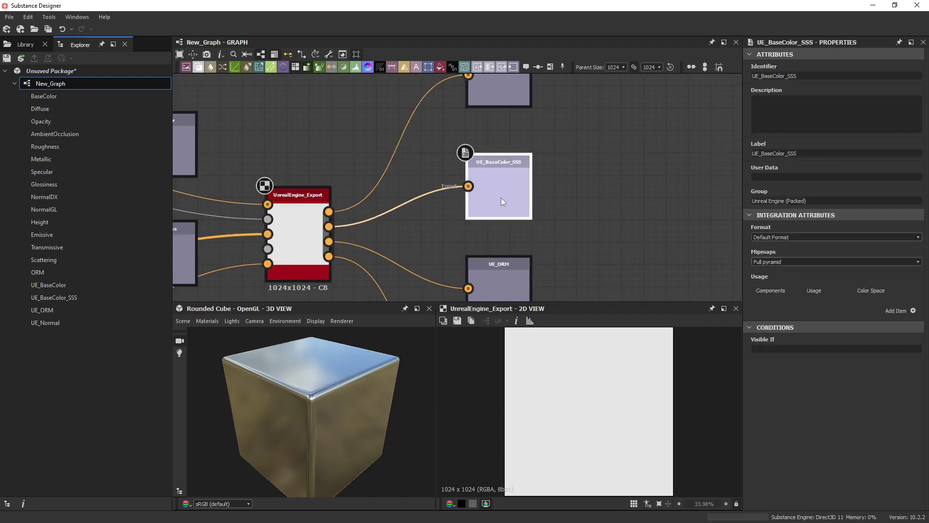
key("Delete")
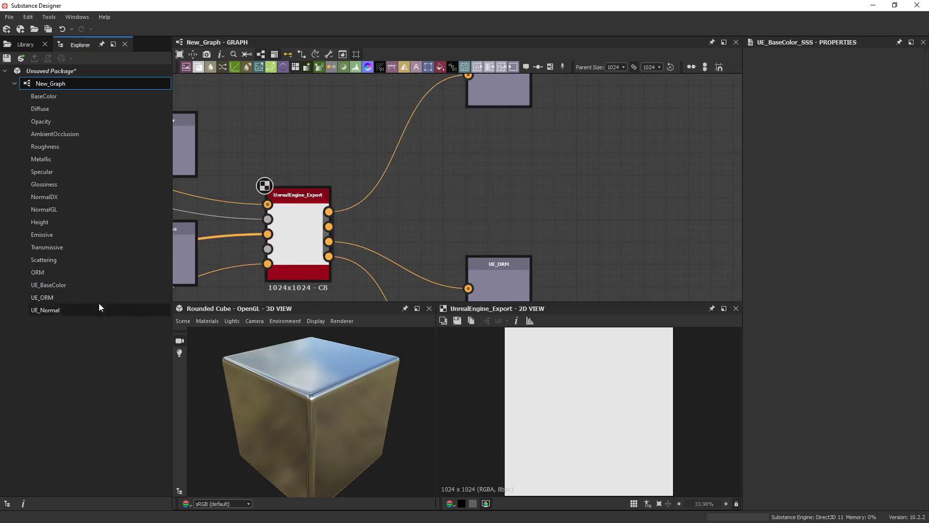
Review New_Graph's bitmap export list, including the Unreal Engine (Packed) group, and close it without exporting.
right_click(95, 84)
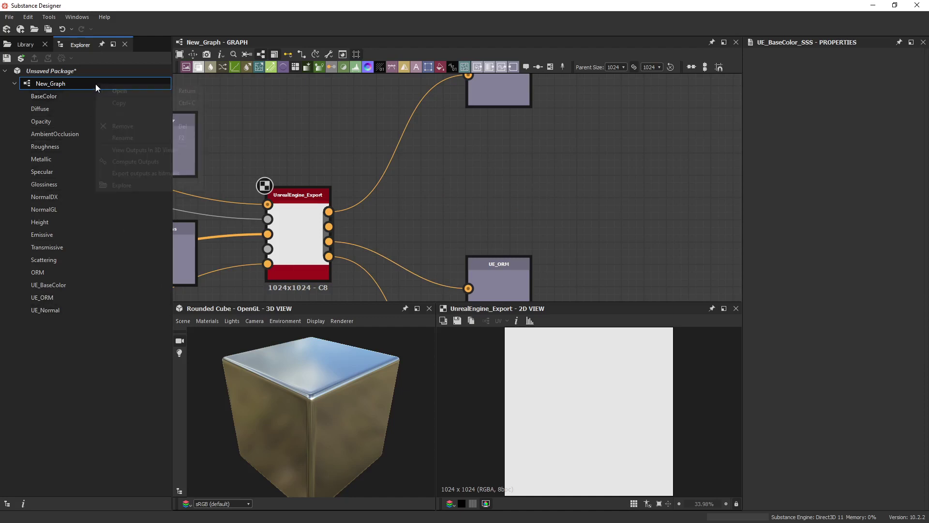
left_click(158, 174)
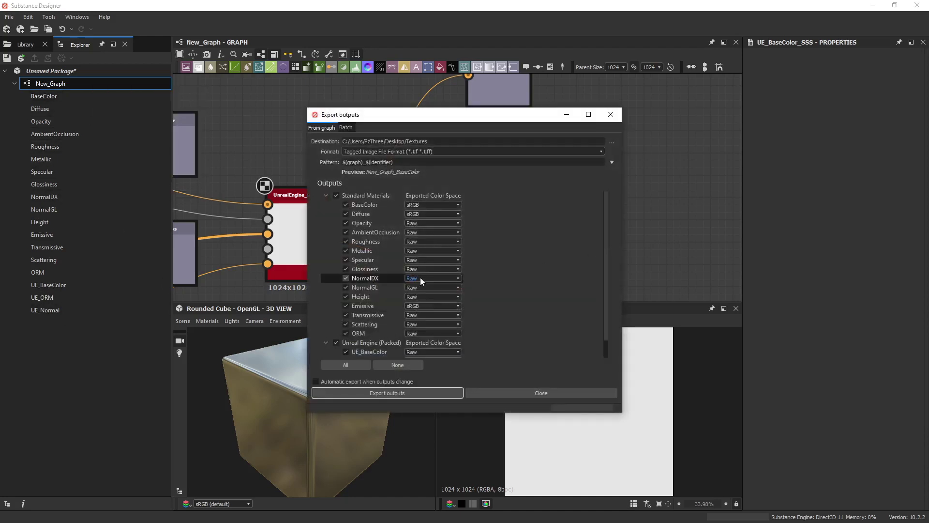
left_click(421, 277)
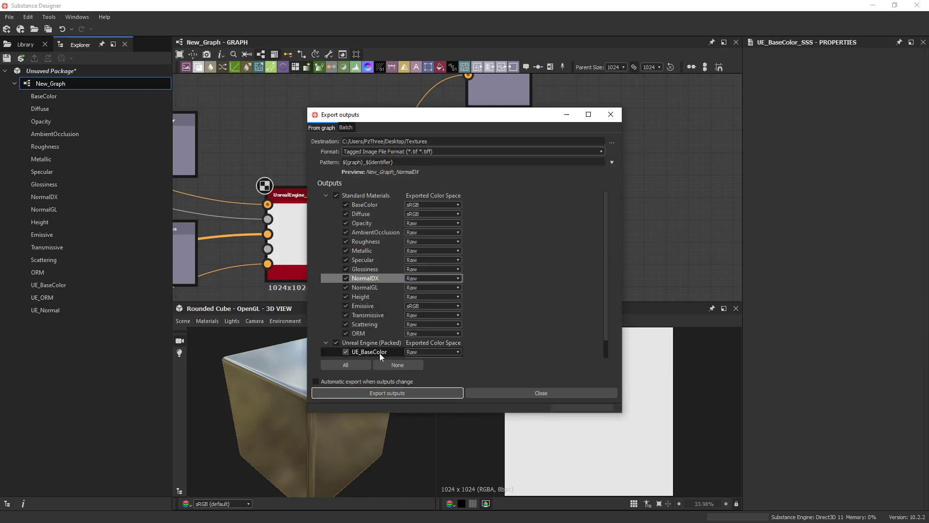
scroll(604, 332, "down", 1)
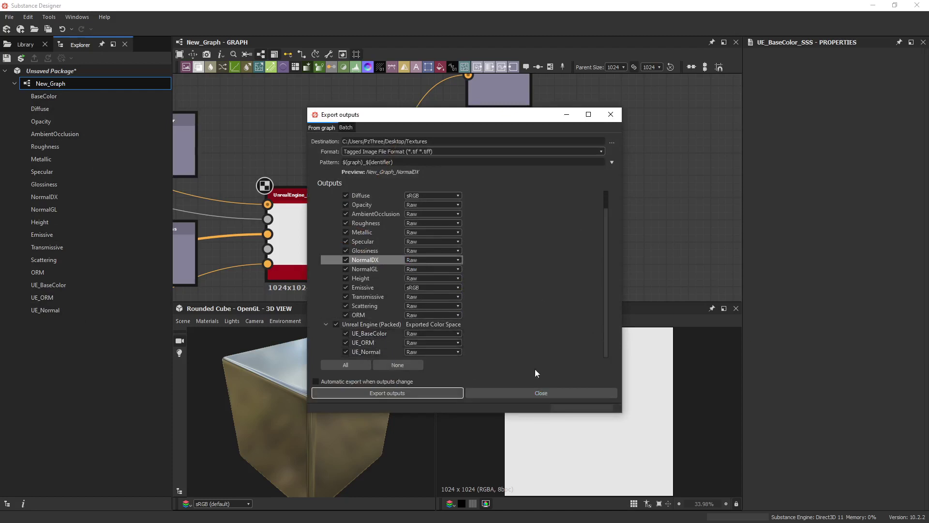
left_click(535, 391)
Delete the UnrealEngine_Export node together with its remaining output nodes.
mouse_move(521, 226)
middle_mouse_down()
mouse_move(535, 135)
mouse_move(531, 216)
middle_mouse_up()
scroll(534, 139, "down", 6)
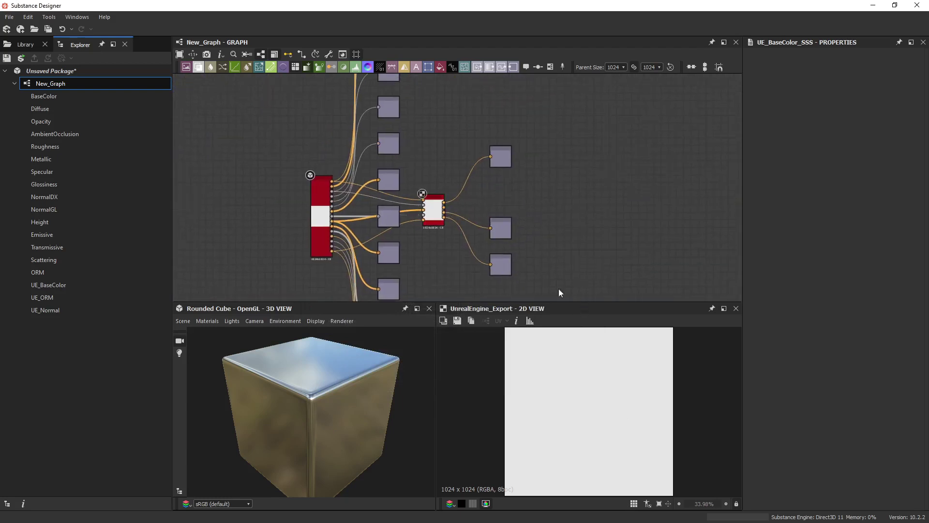
left_click_drag(536, 284, 435, 132)
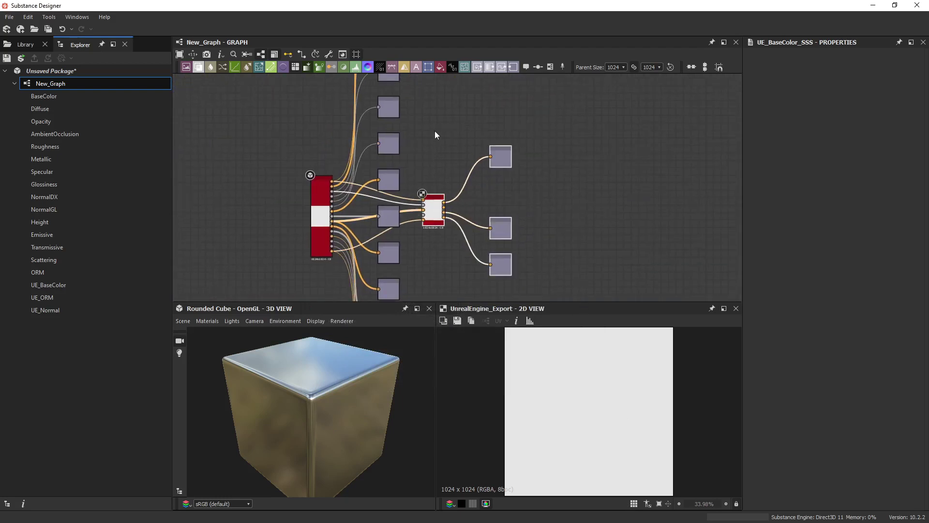
key("Delete")
Delete all output nodes attached to Master_Material, keeping only the Master_Material node in the graph.
scroll(442, 183, "down", 5)
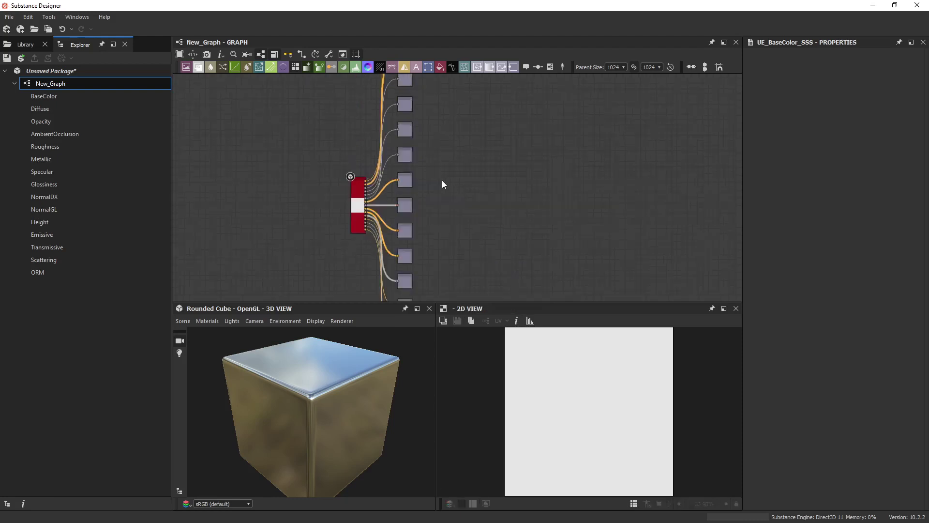
left_click_drag(462, 271, 433, 118)
key("Delete")
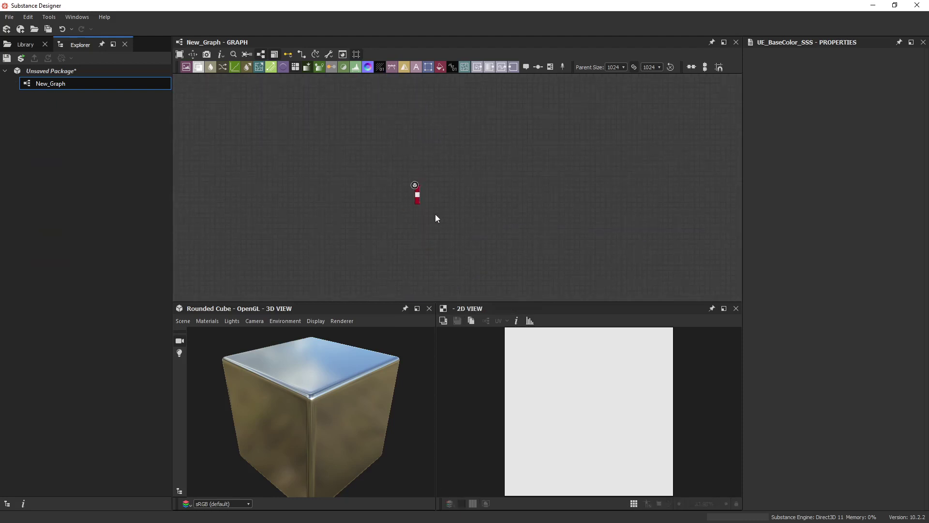
Add a Unity_HDRP_Metallic_Standard_Export node beside the Master_Material node.
scroll(435, 215, "up", 5)
middle_click_drag(376, 128, 419, 212)
scroll(418, 211, "up", 2)
key("space")
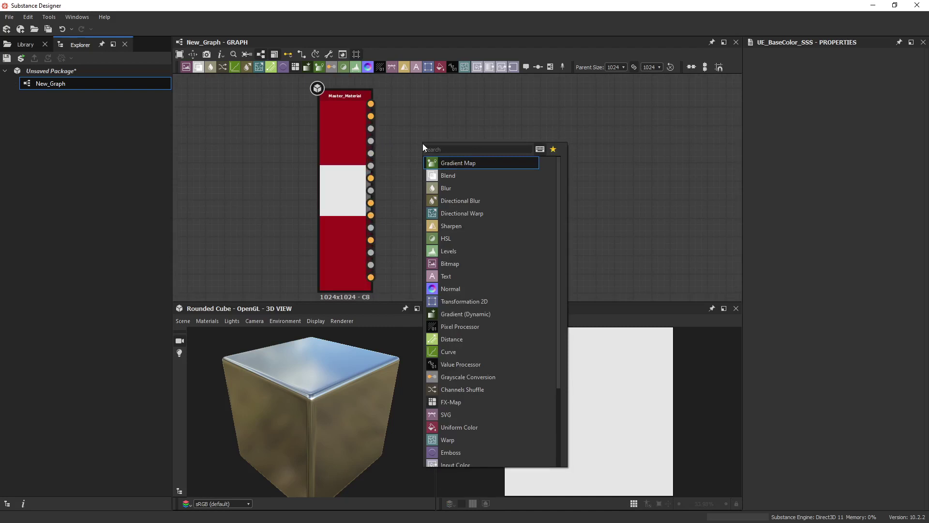
type("uni")
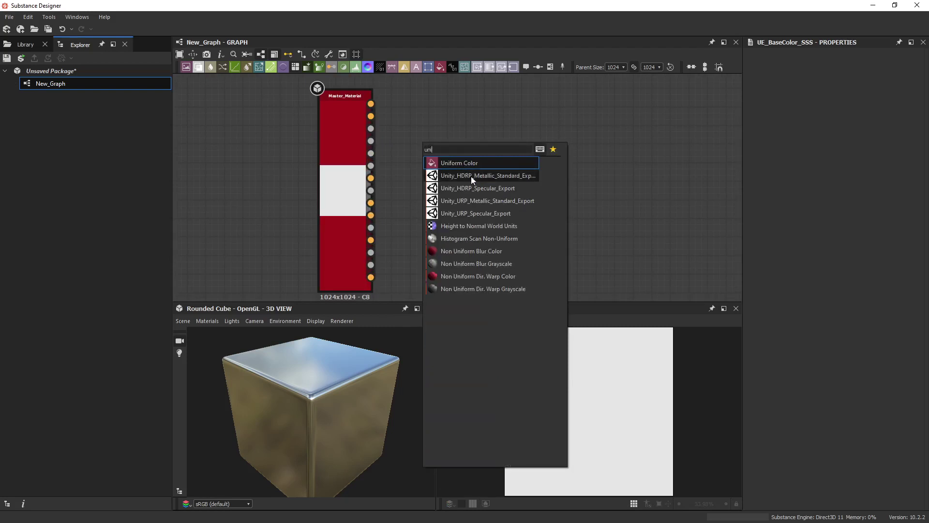
left_click(474, 178)
Try linking Master_Material's BaseColor output to the Unity export node, undo the link and delete the export node.
left_click_drag(411, 145, 371, 104)
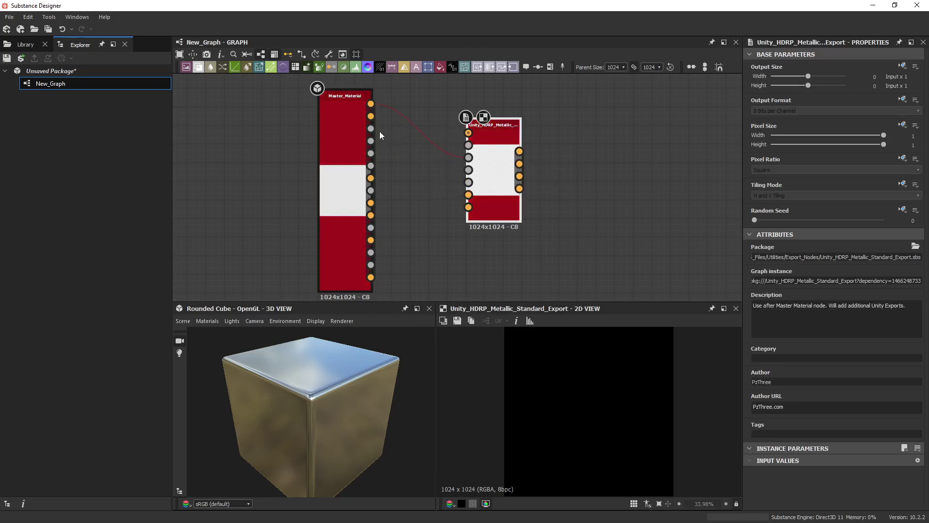
key("ctrl+z")
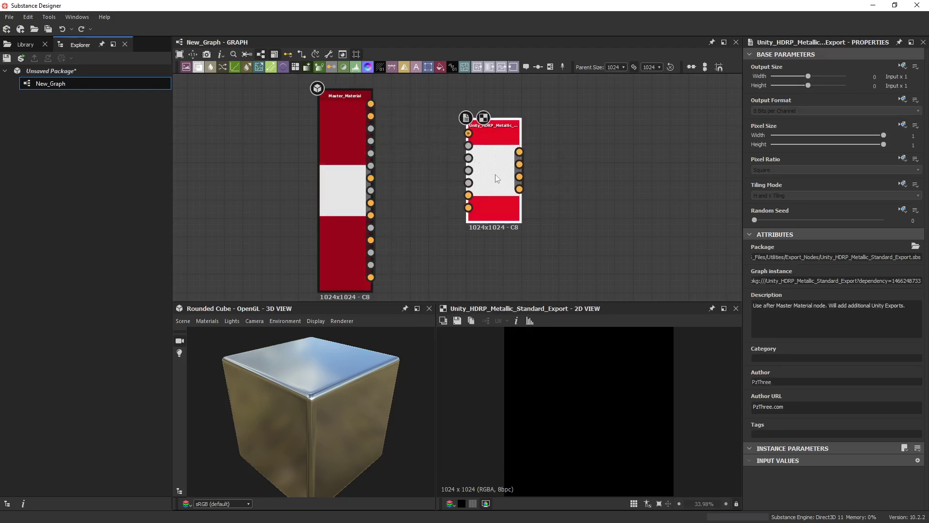
key("Delete")
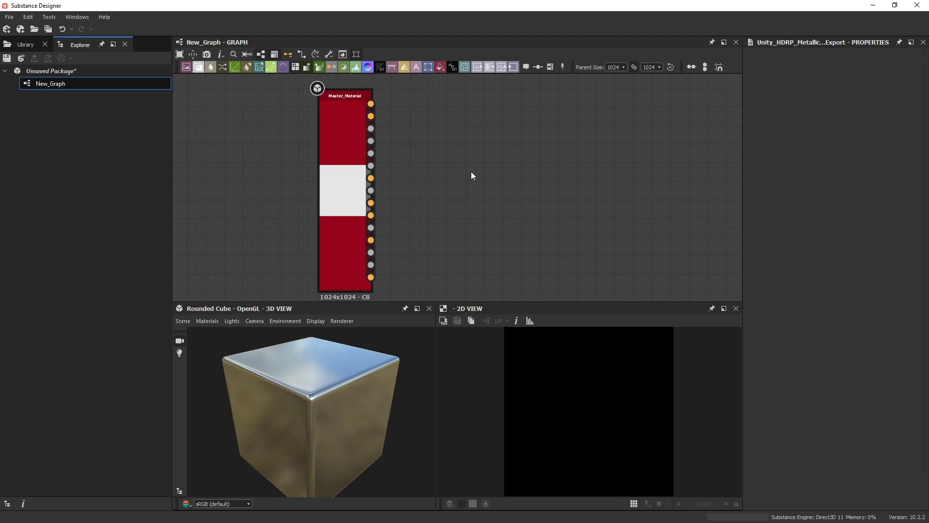
Delete the Master_Material node to empty the graph.
middle_click_drag(449, 181, 457, 169)
left_click(344, 162)
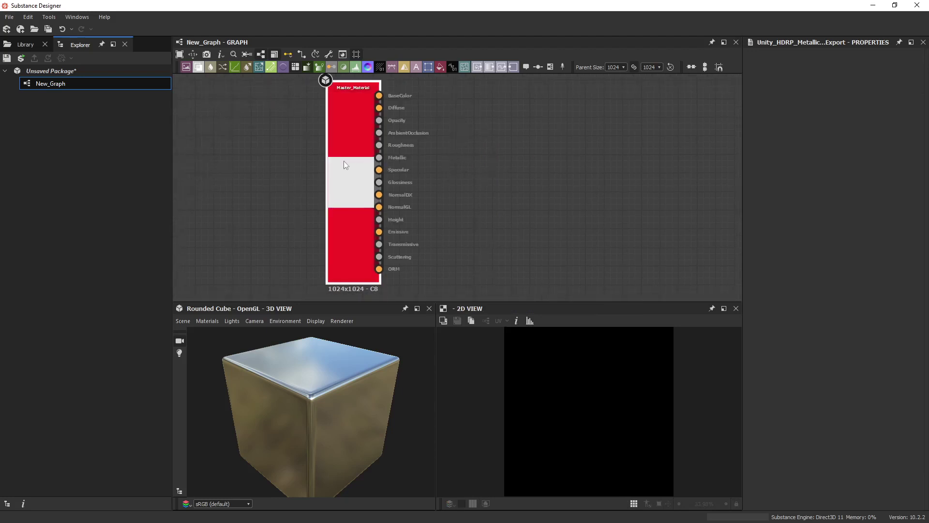
key("Delete")
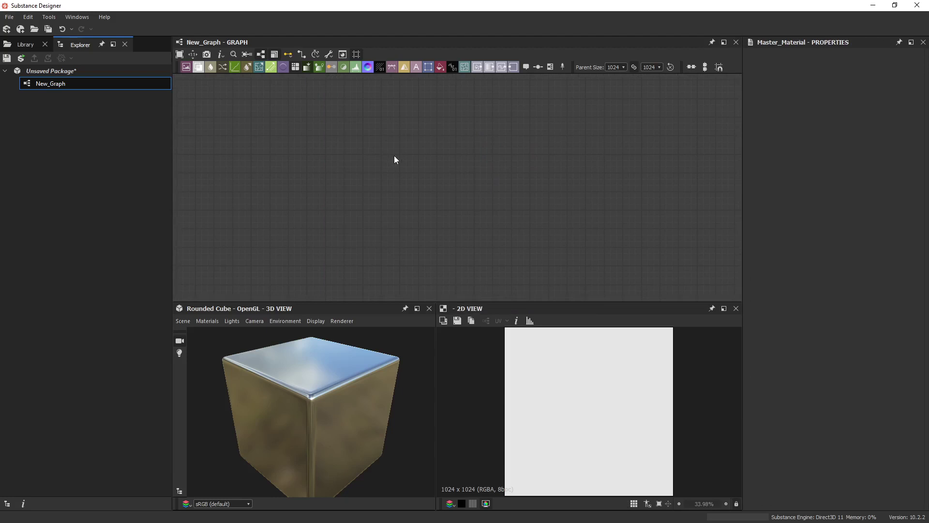
Add a Master_Material_Combined node to the empty graph and bring all of its outputs into view.
key("space")
type("bas")
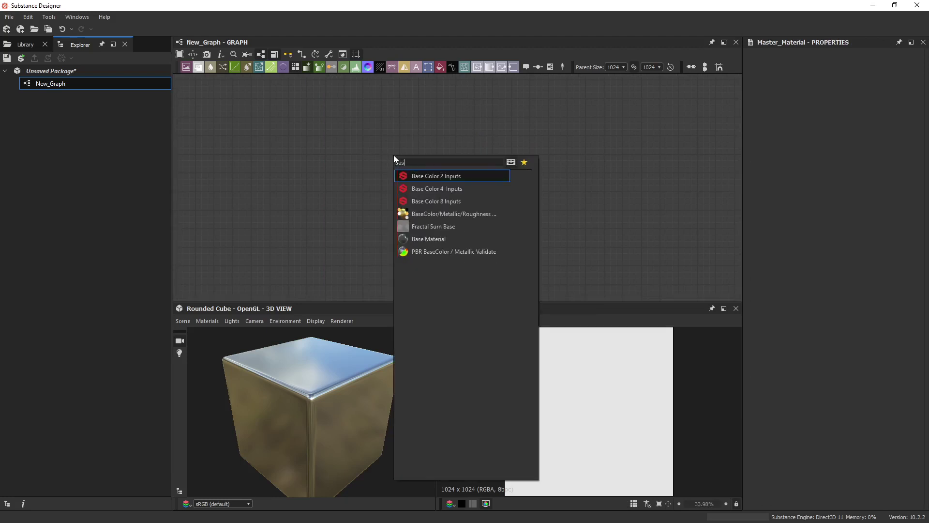
type("e")
mouse_move(460, 253)
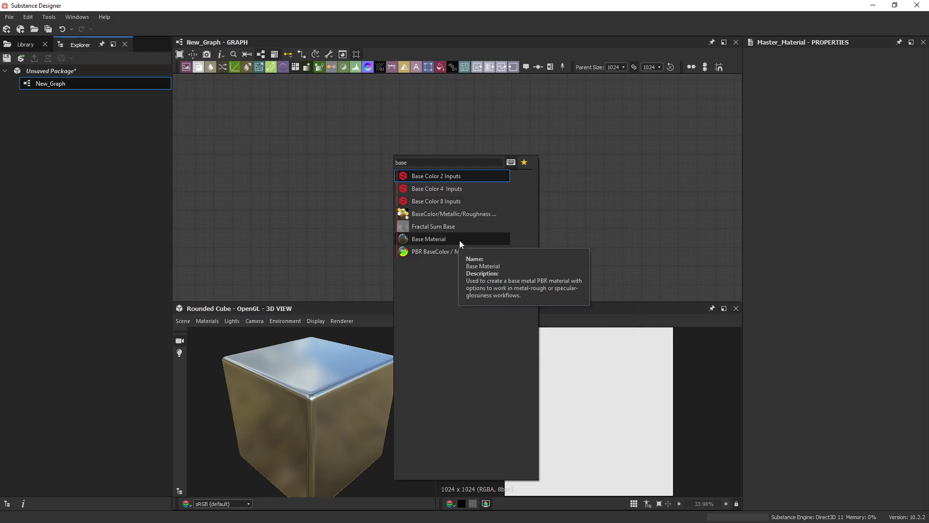
key("ctrl+a")
type("mas")
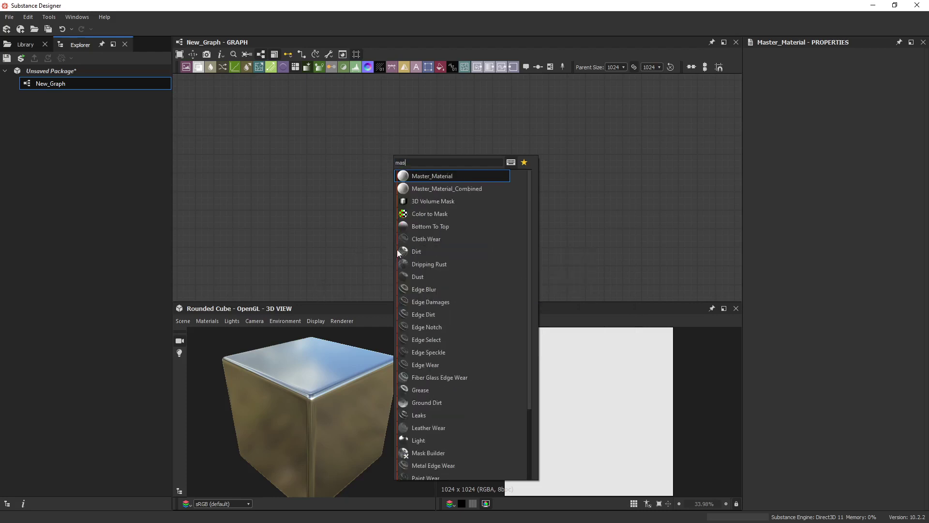
left_click(469, 190)
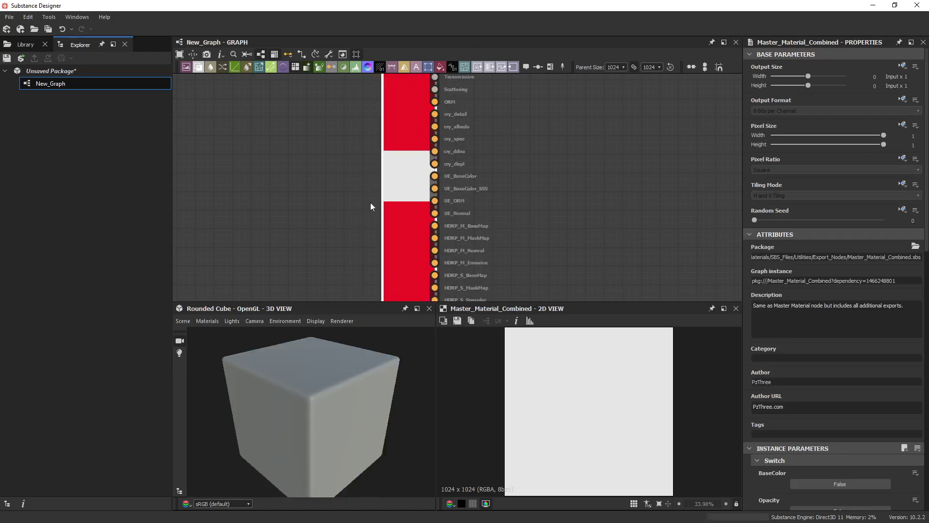
scroll(443, 163, "down", 5)
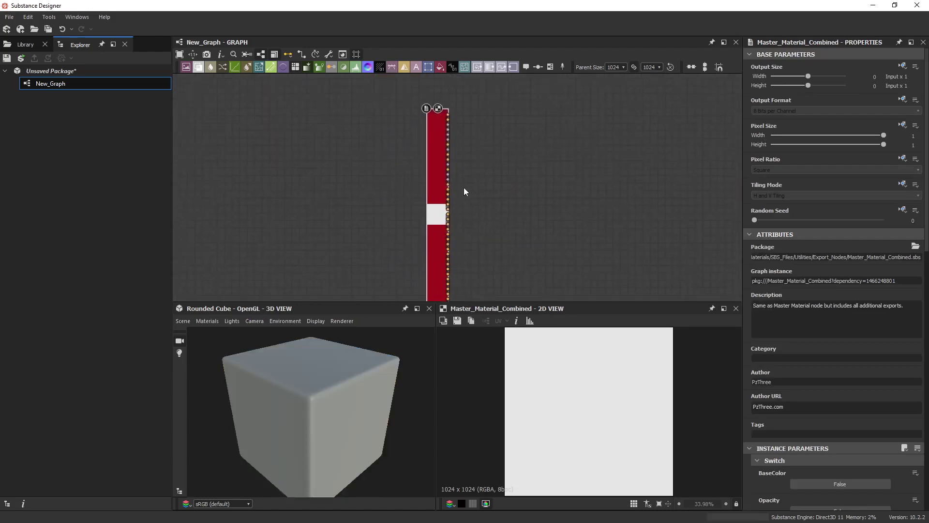
left_click_drag(426, 179, 444, 151)
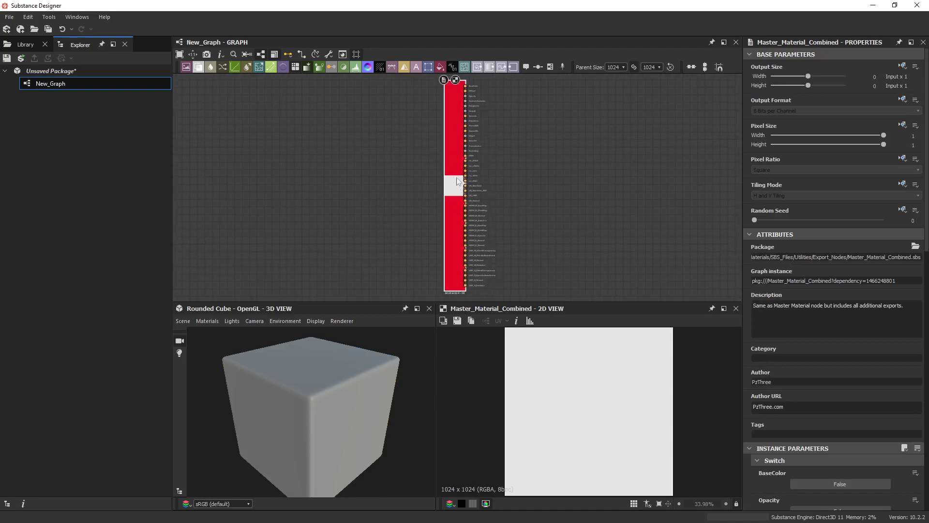
Switch Master_Material_Combined's BaseColor and Roughness inputs to True and return both to False.
scroll(799, 323, "down", 5)
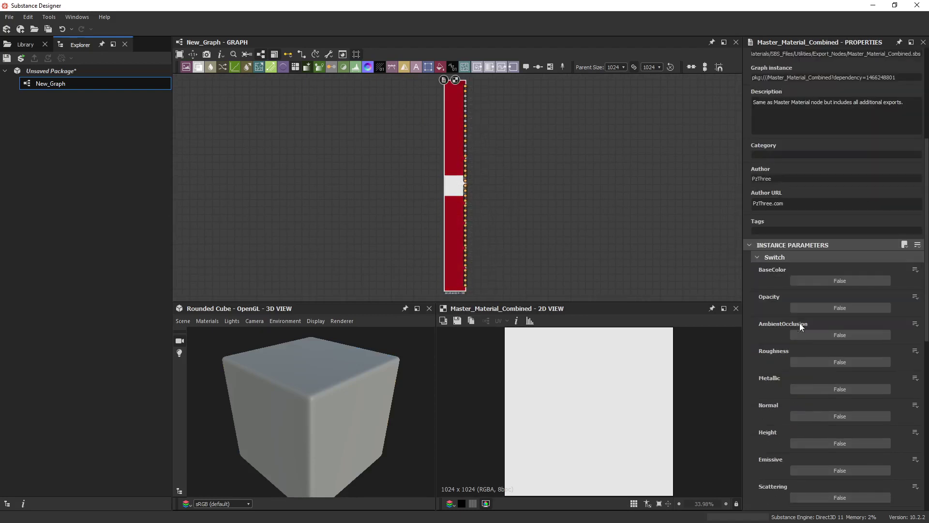
left_click(799, 222)
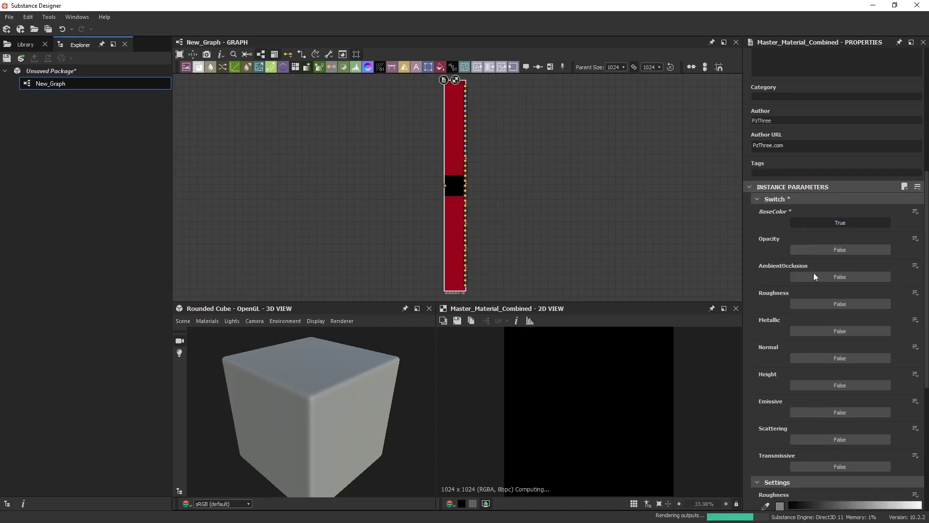
left_click(809, 304)
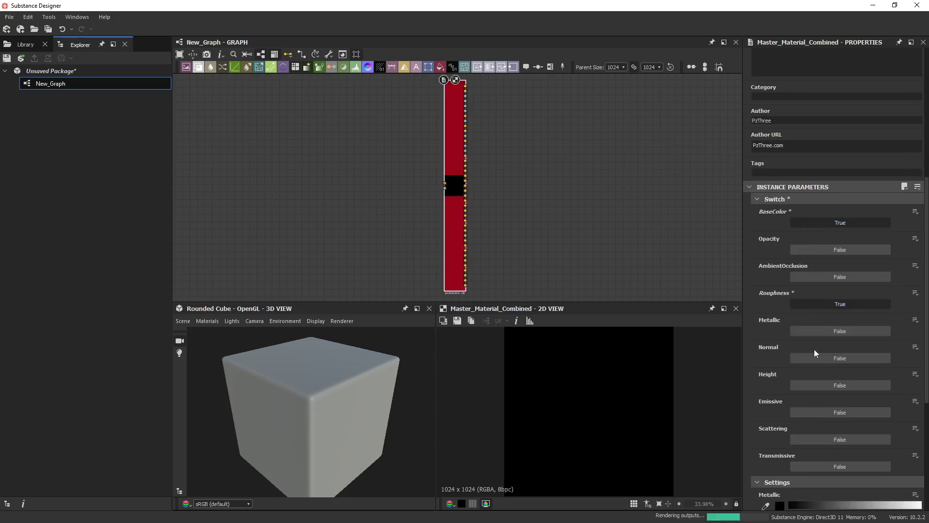
left_click(817, 299)
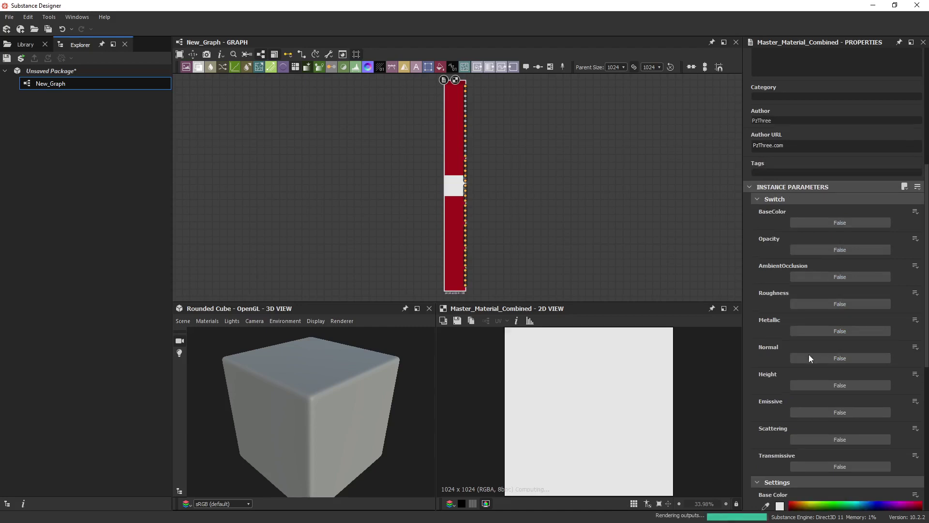
Set Master_Material_Combined's Metallic to 255, Height to 122 and Roughness to 22.
scroll(809, 358, "down", 5)
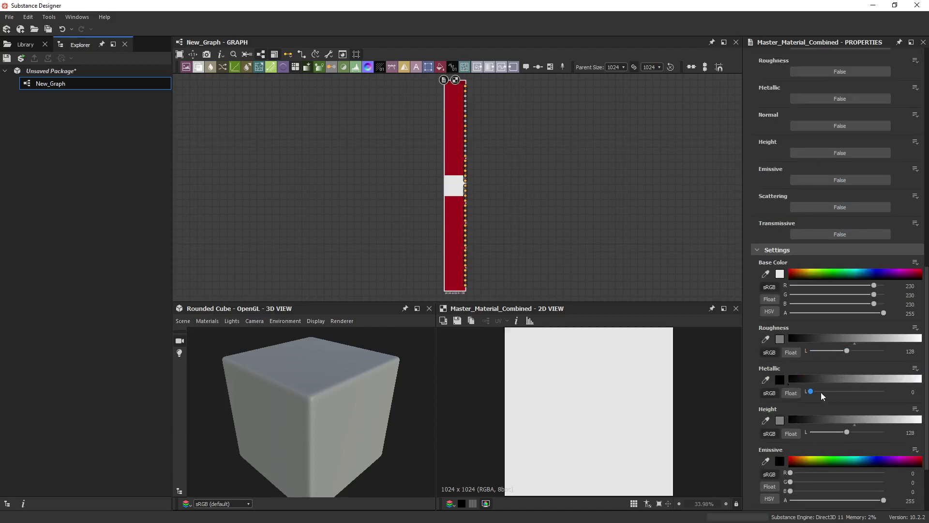
left_click_drag(813, 392, 889, 393)
mouse_move(843, 432)
left_mouse_down()
mouse_move(835, 432)
mouse_move(854, 437)
mouse_move(846, 436)
left_mouse_up()
left_click_drag(832, 393, 809, 391)
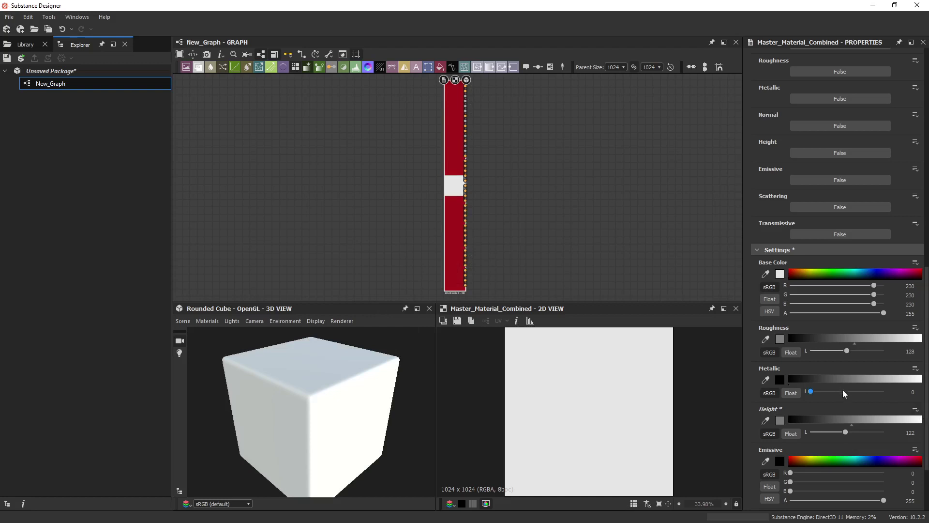
left_click_drag(842, 390, 926, 398)
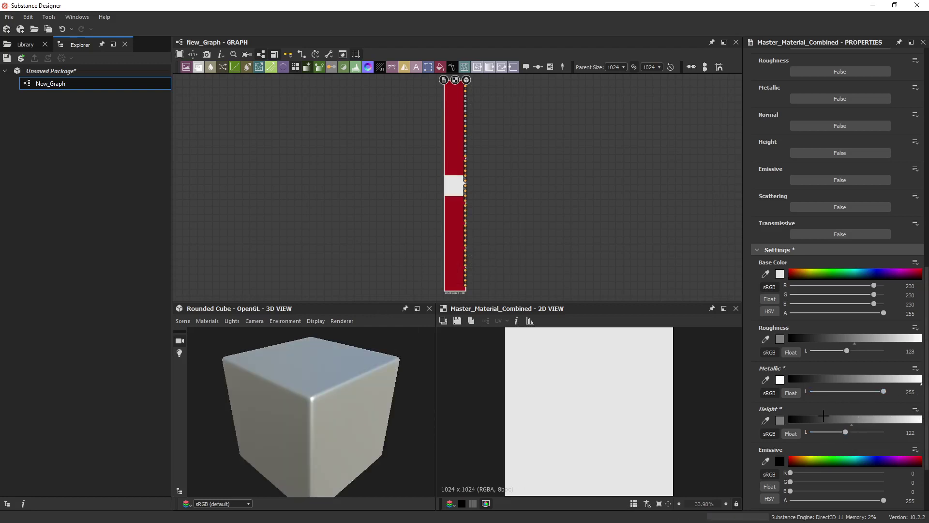
left_click_drag(846, 350, 816, 353)
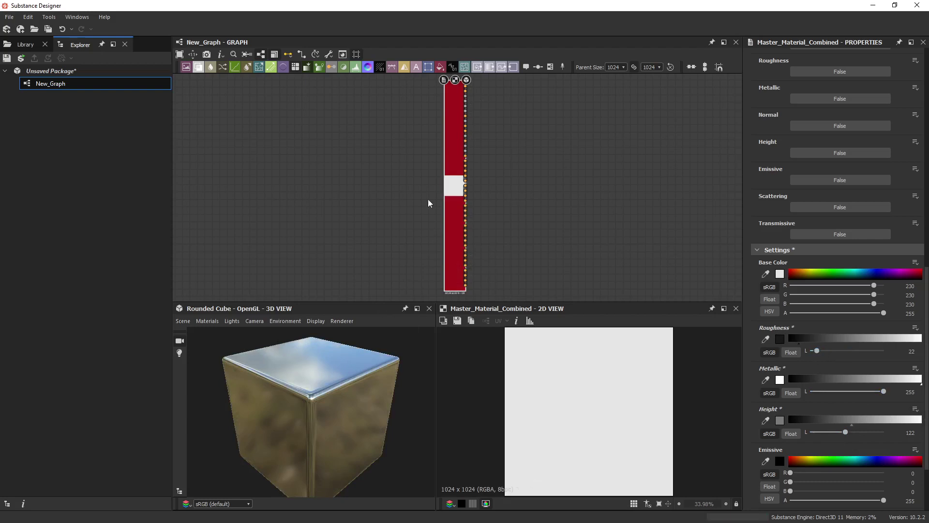
Create output nodes for all outputs of Master_Material_Combined and bring the whole column into view.
right_click(455, 188)
mouse_move(530, 296)
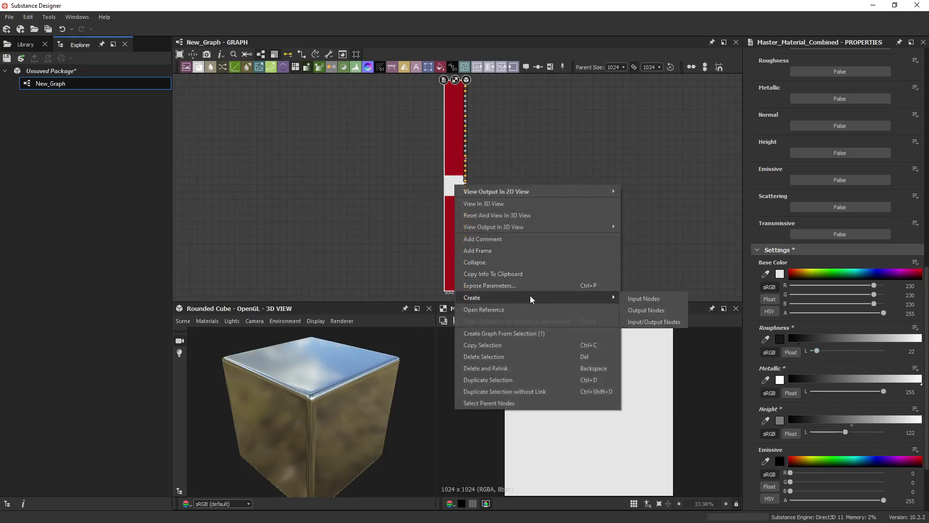
left_click(638, 310)
scroll(550, 179, "down", 3)
scroll(625, 216, "down", 3)
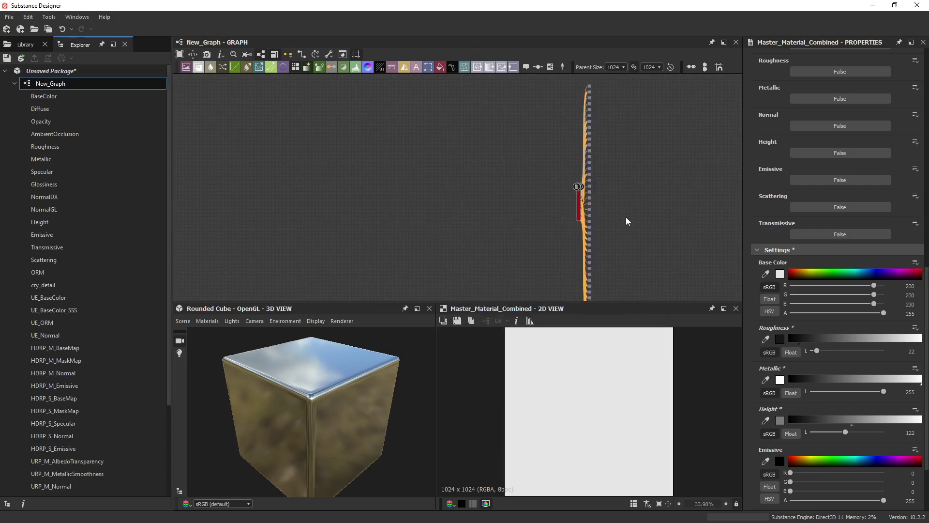
middle_click_drag(629, 217, 572, 197)
scroll(572, 197, "up", 1)
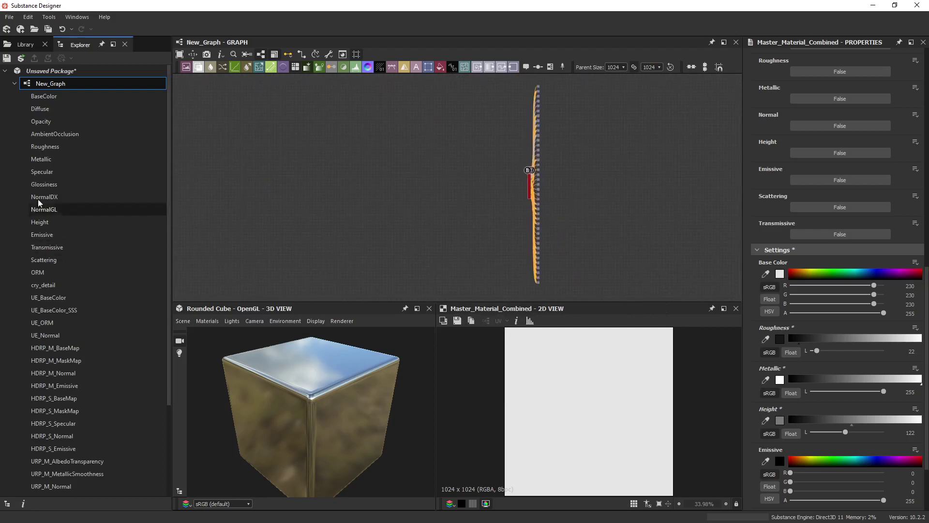
Look through New_Graph's list of outputs and open the bitmap export settings for the graph.
left_click(15, 86)
left_click(15, 87)
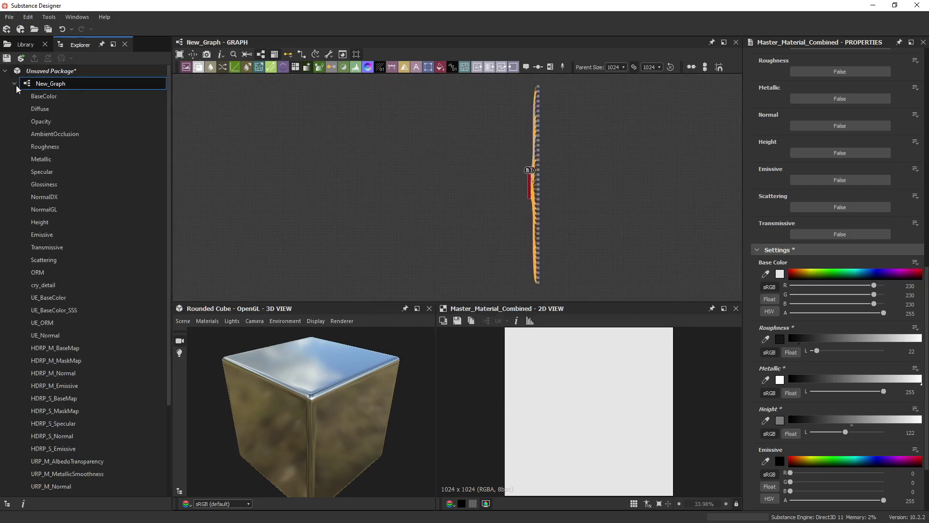
scroll(43, 367, "down", 3)
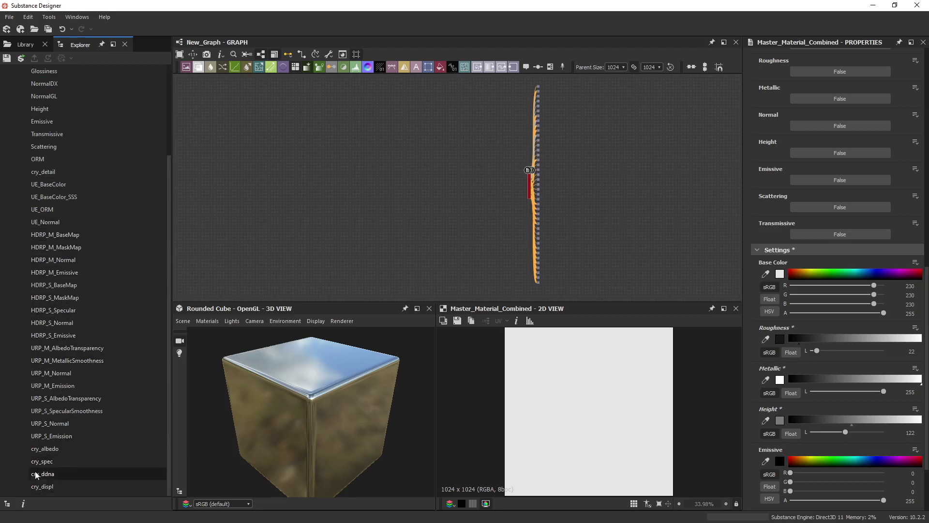
scroll(89, 245, "up", 3)
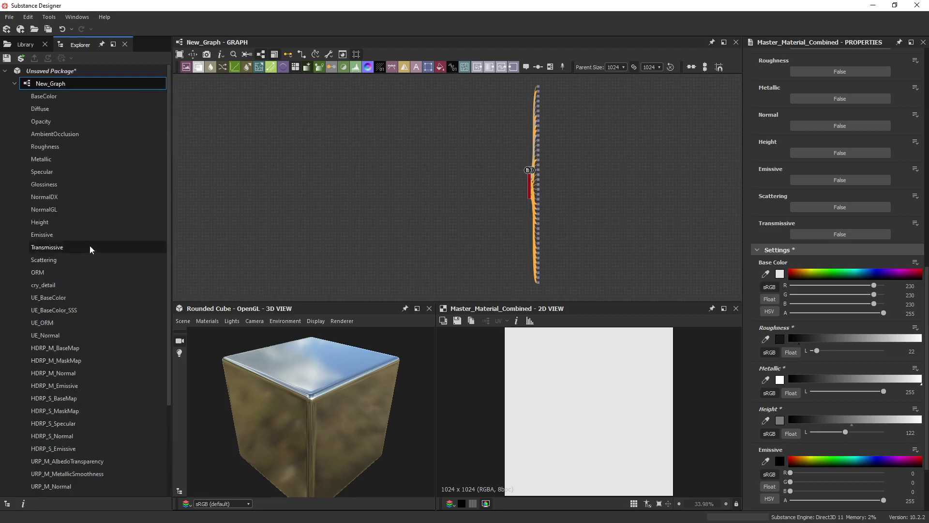
right_click(85, 86)
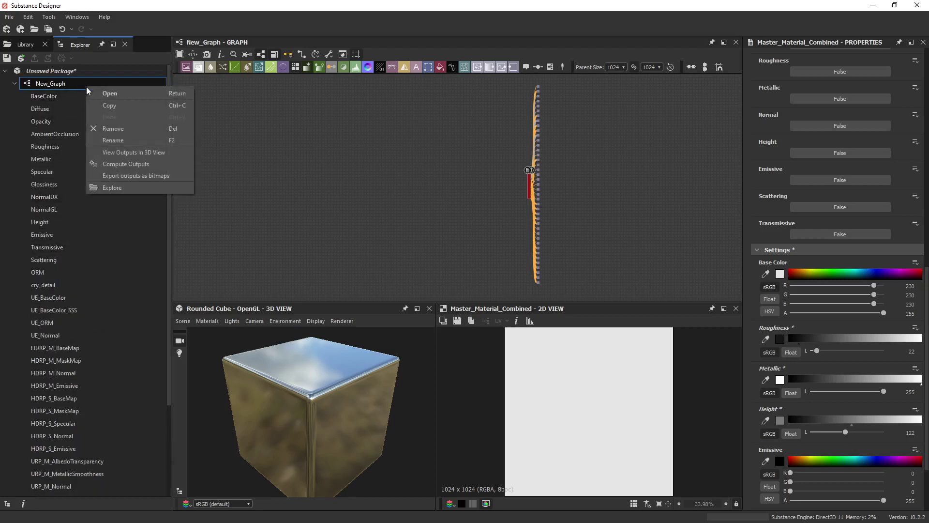
left_click(154, 177)
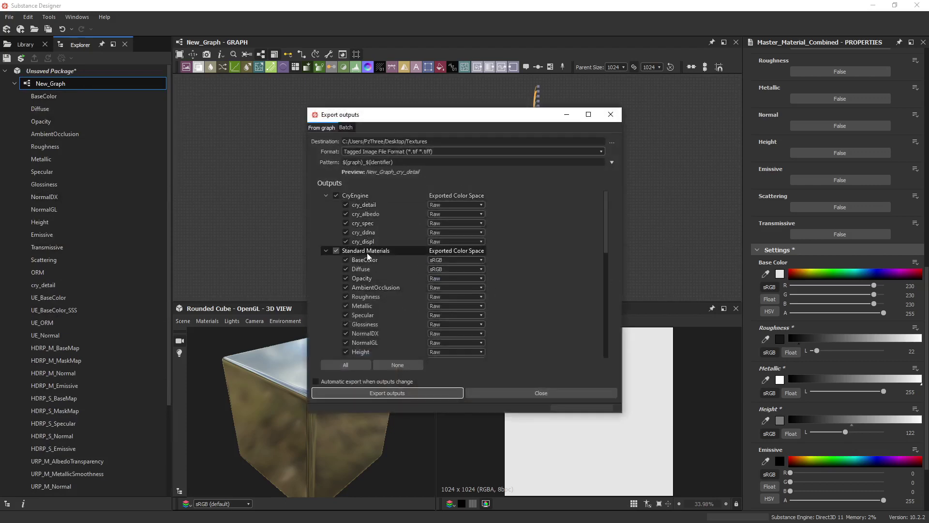
Collapse all output groups in the export list, from CryEngine to Unreal Engine (Packed).
scroll(367, 254, "down", 6)
scroll(368, 279, "up", 6)
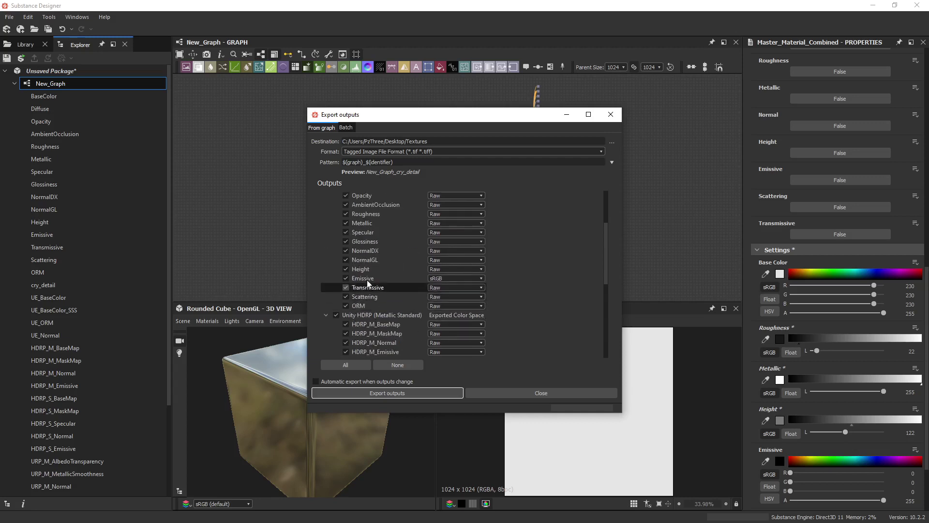
left_click(326, 196)
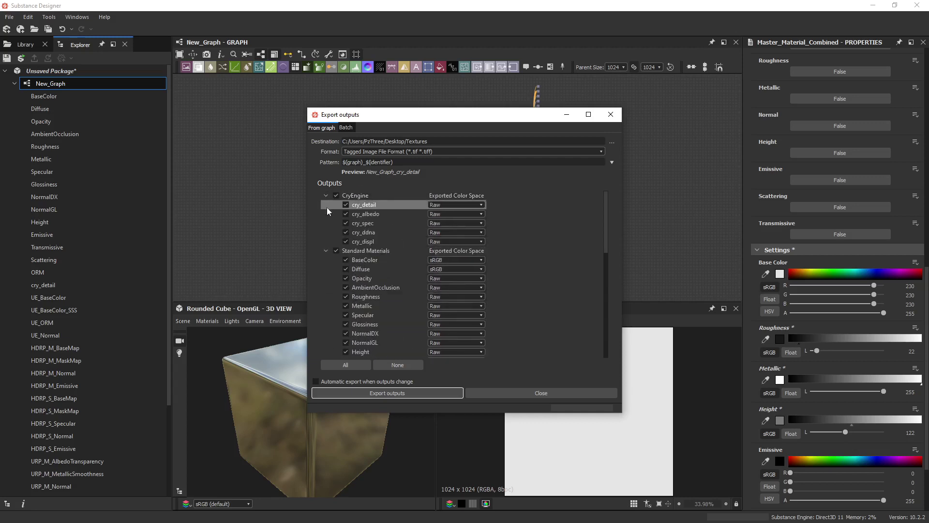
left_click(326, 195)
left_click(325, 205)
left_click(325, 214)
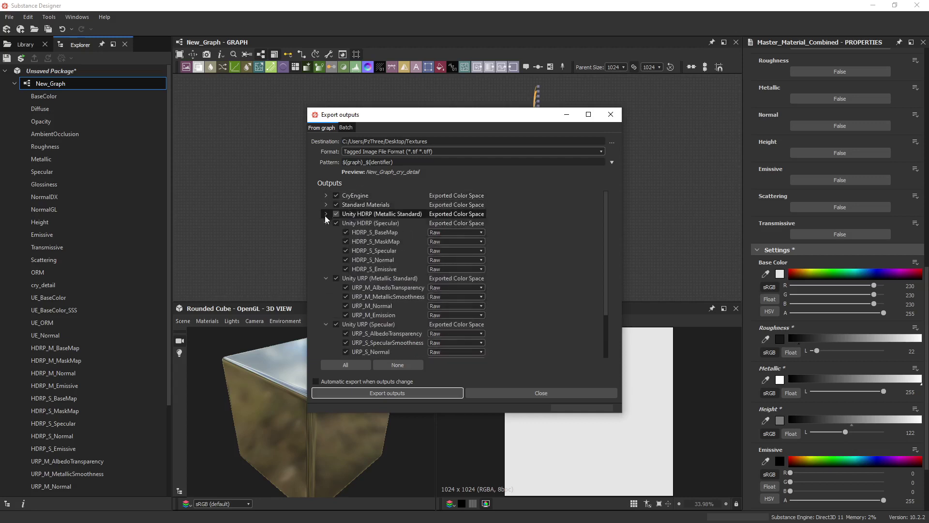
left_click(324, 222)
left_click(326, 233)
left_click(326, 242)
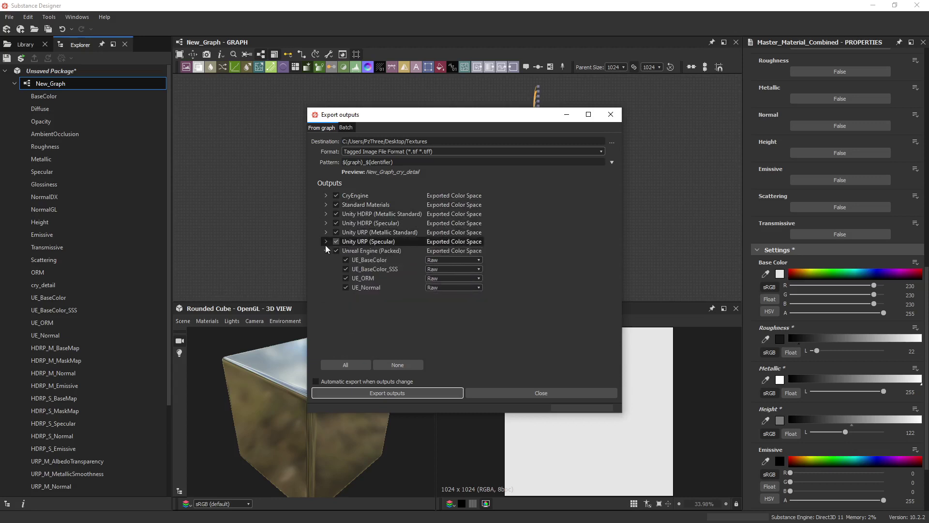
left_click(326, 250)
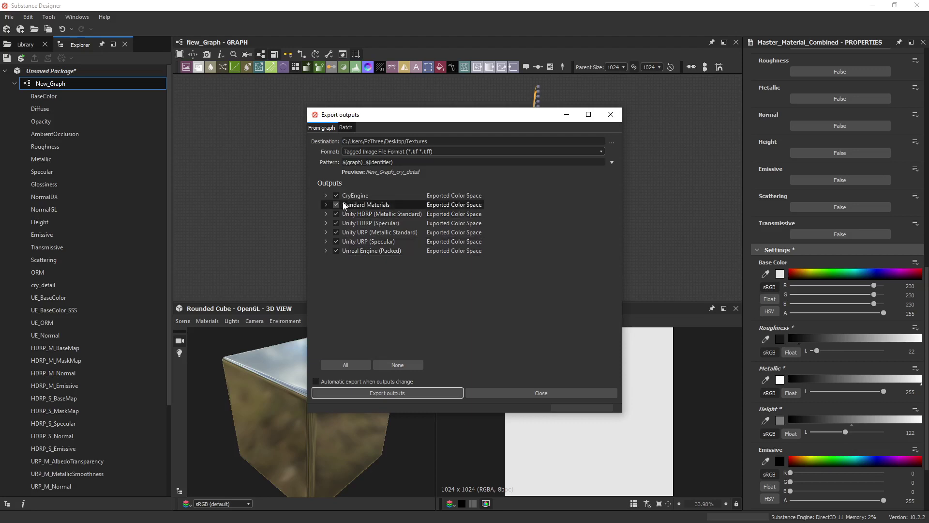
Exclude the Unreal Engine (Packed) group and all Unity HDRP and URP groups from the export.
left_click(336, 251)
left_click(336, 241)
left_click(336, 232)
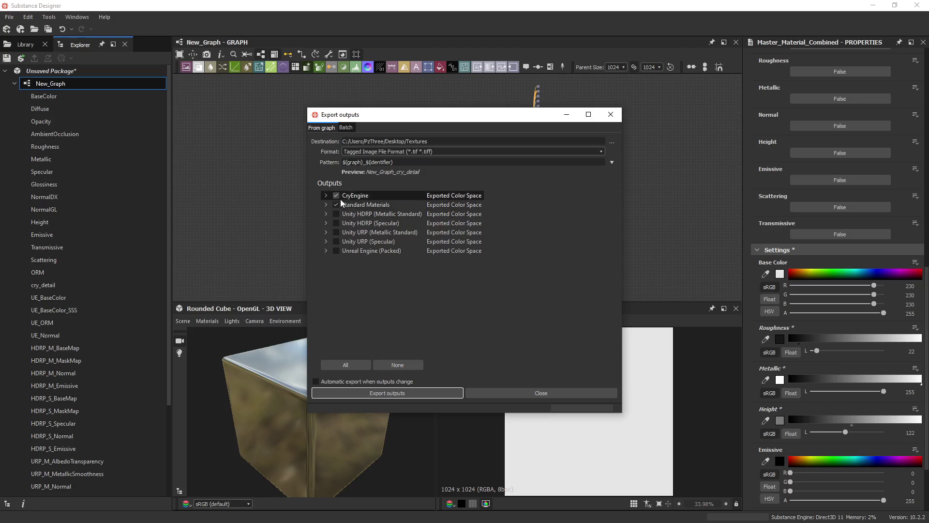
Expand Standard Materials and exclude its BaseColor, Diffuse and Opacity outputs from the export.
left_click(326, 204)
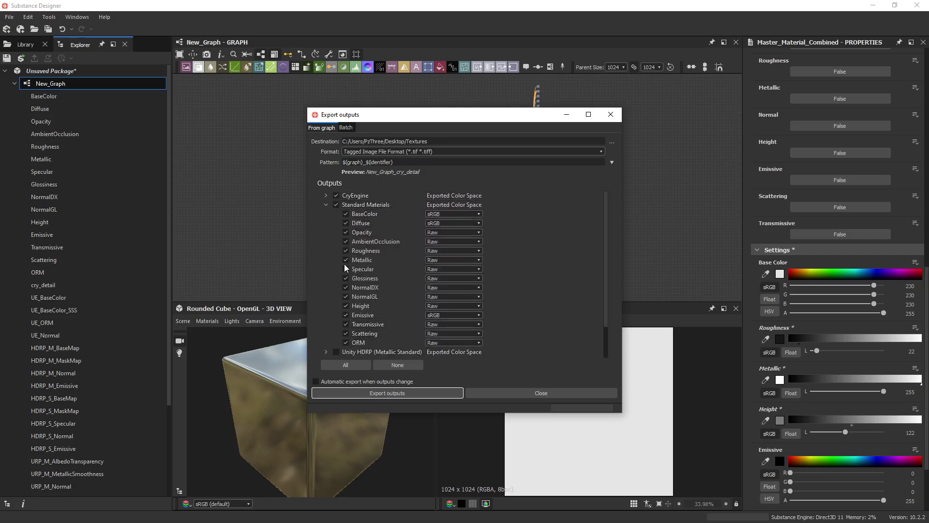
left_click(345, 220)
left_click(345, 214)
left_click(345, 224)
left_click(345, 232)
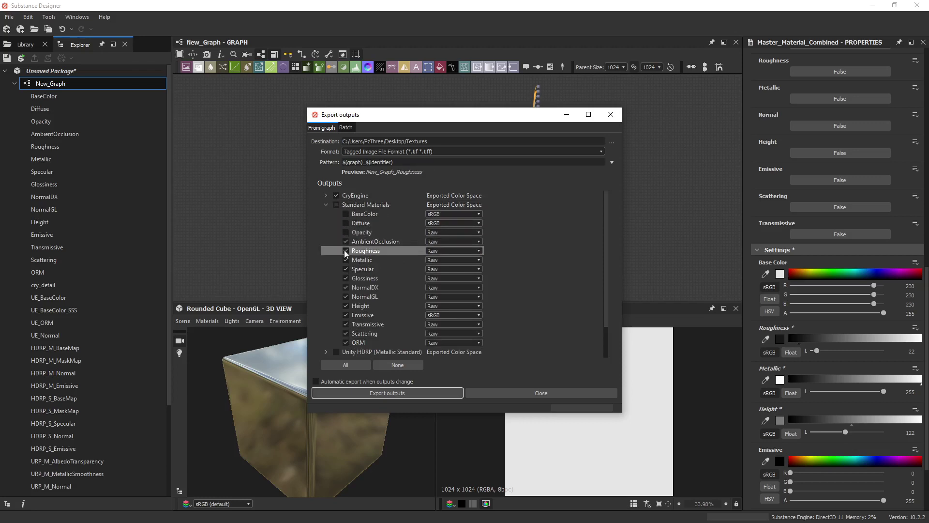
left_click(346, 339)
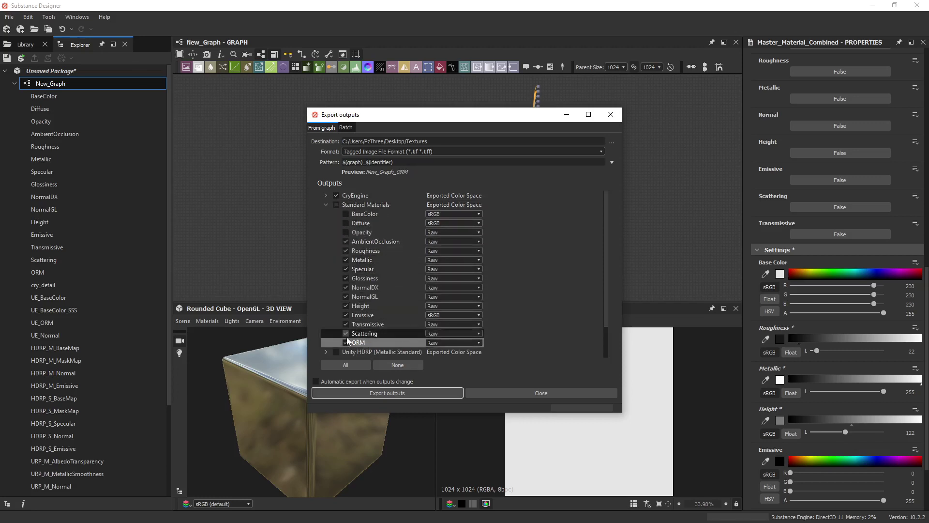
Deselect all outputs, then include the CryEngine group without cry_detail.
left_click(391, 365)
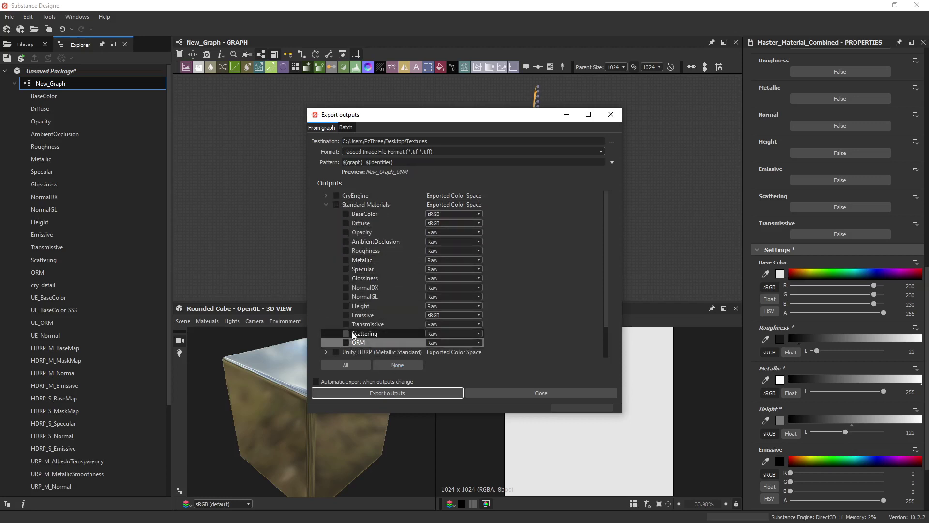
left_click(336, 195)
left_click(327, 196)
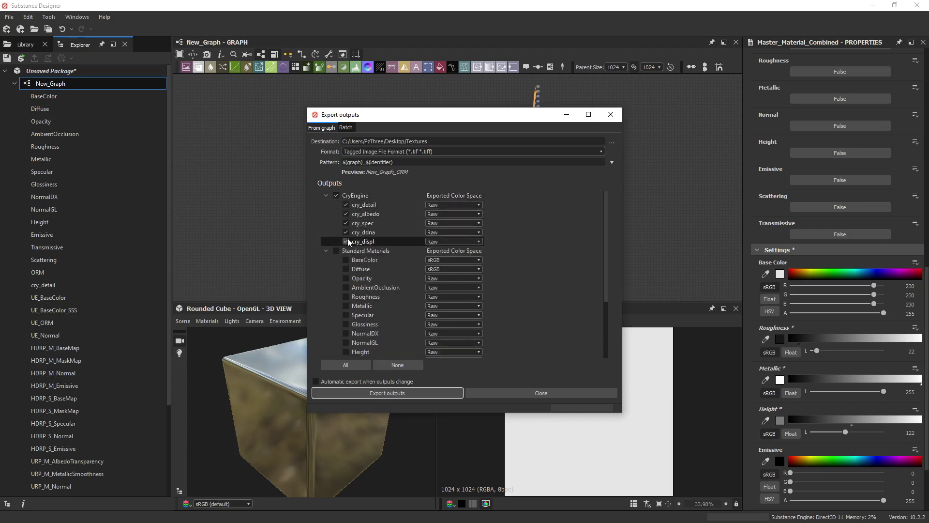
left_click(345, 205)
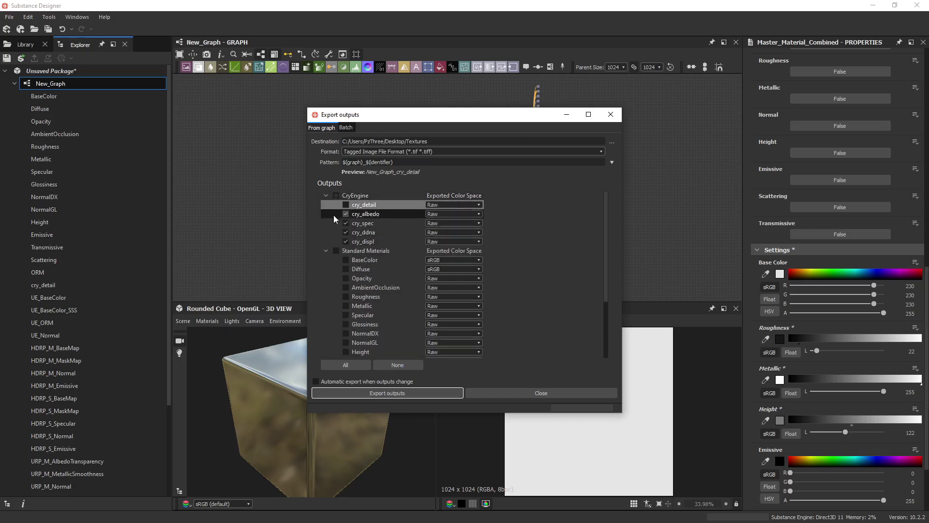
Include BaseColor, ORM, Emissive and NormalGL from Standard Materials in the export, leaving NormalDX out.
scroll(346, 257, "down", 3)
scroll(354, 232, "up", 1)
left_click(345, 206)
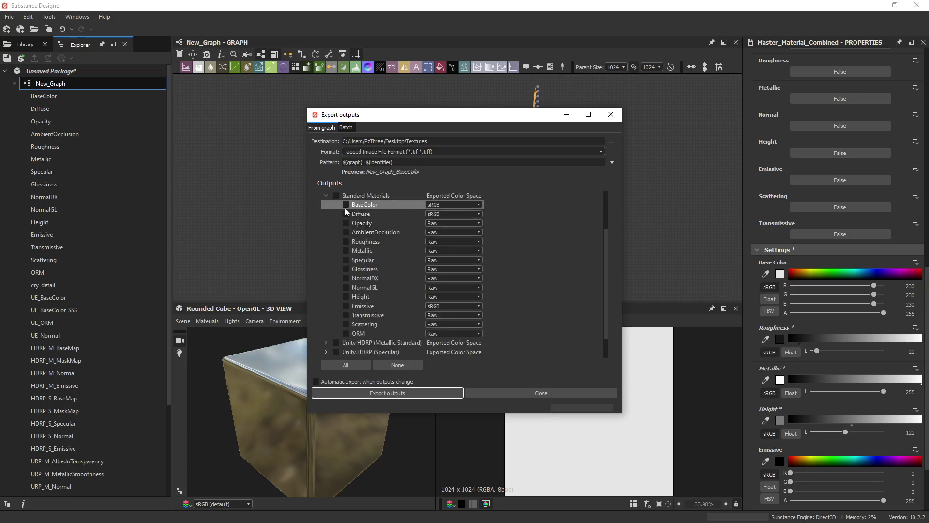
left_click(345, 204)
left_click(346, 333)
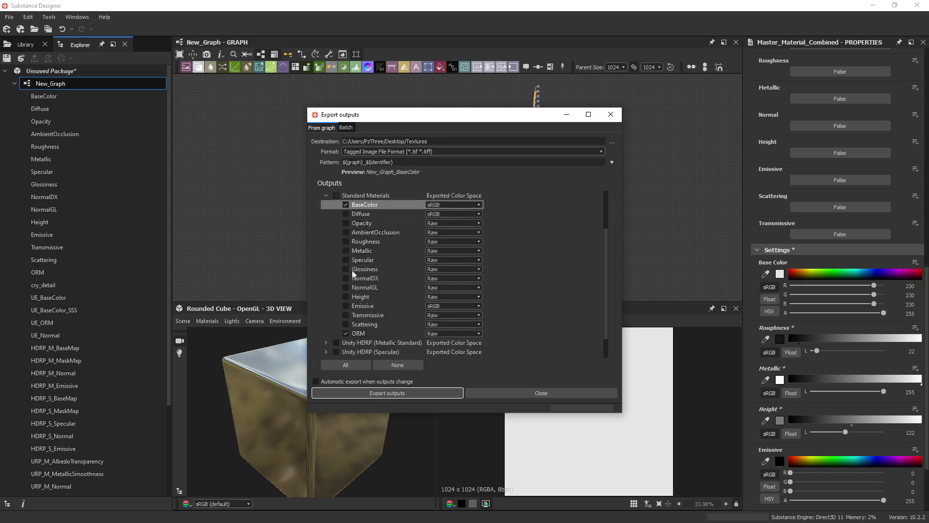
left_click(346, 305)
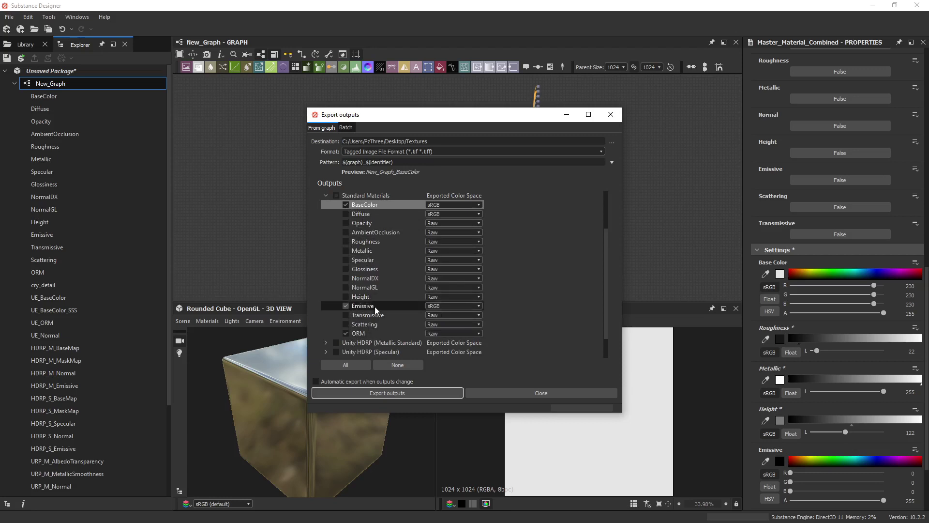
left_click(345, 279)
scroll(379, 254, "up", 2)
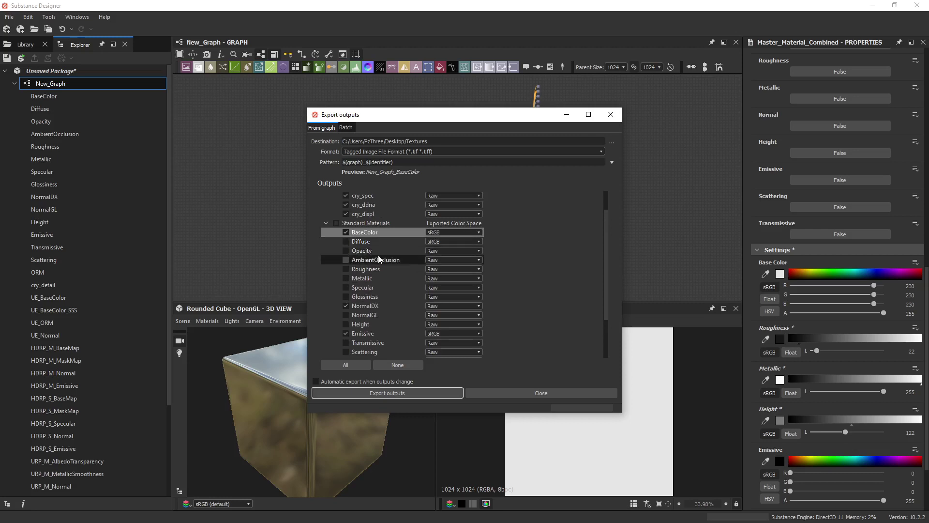
left_click(346, 342)
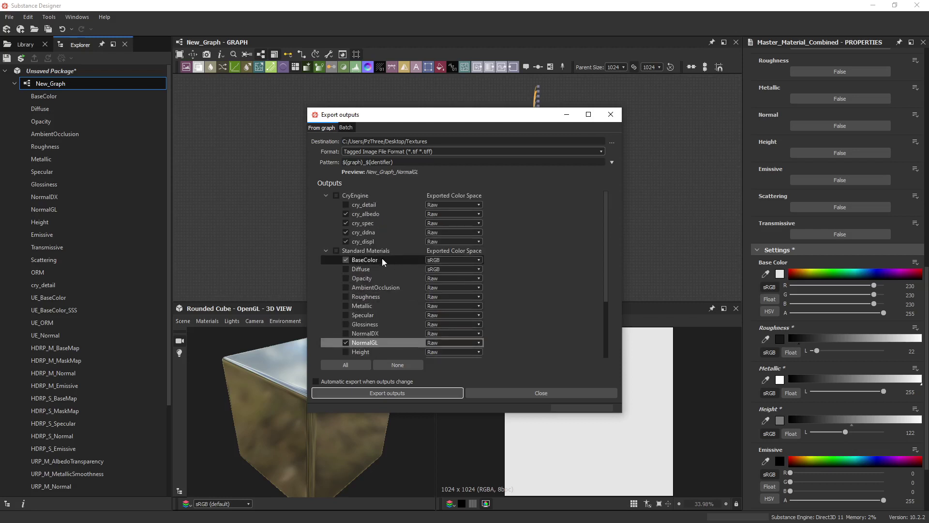
Review the export format and the outputs selected under CryEngine and Standard Materials.
scroll(387, 299, "down", 2)
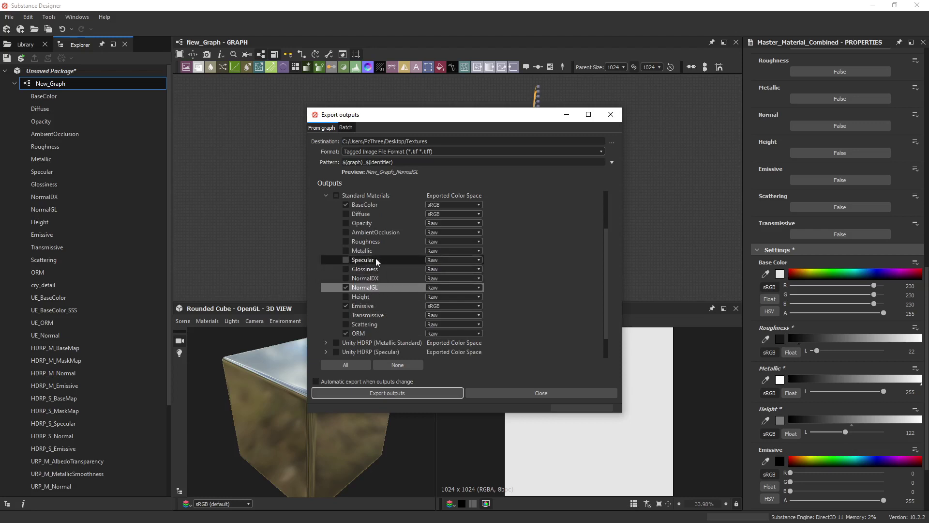
scroll(380, 262, "up", 2)
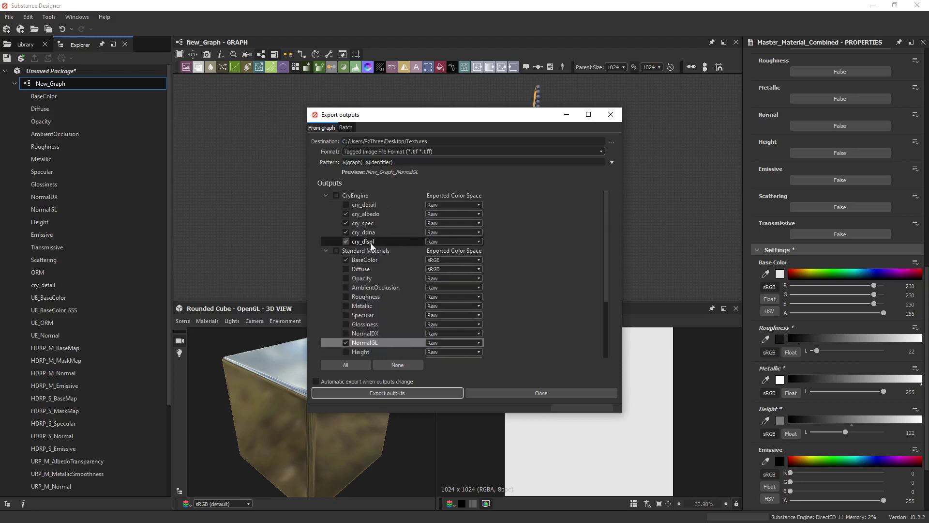
scroll(373, 232, "down", 2)
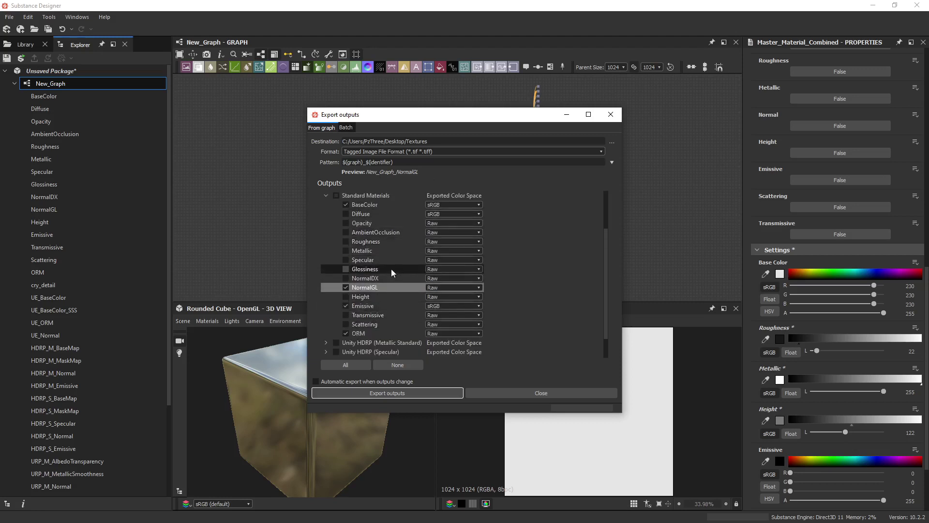
scroll(391, 268, "up", 1)
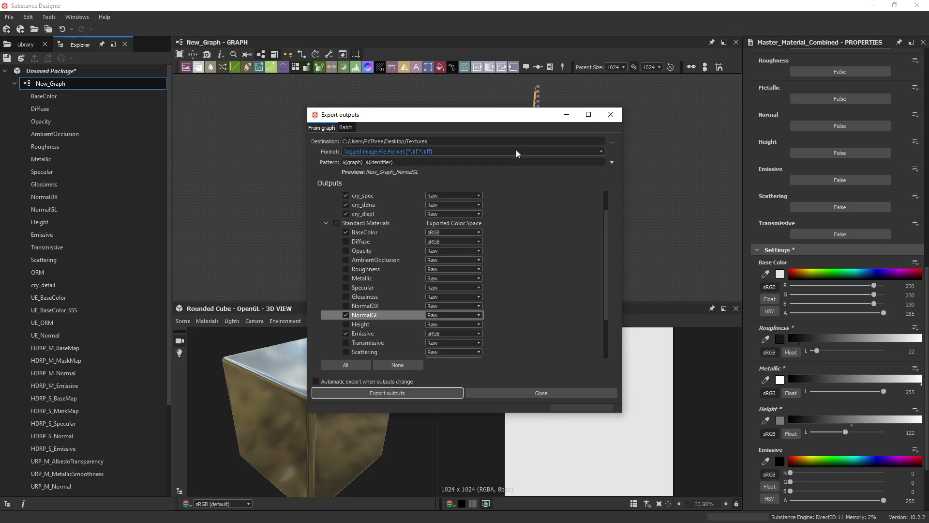
scroll(372, 228, "up", 1)
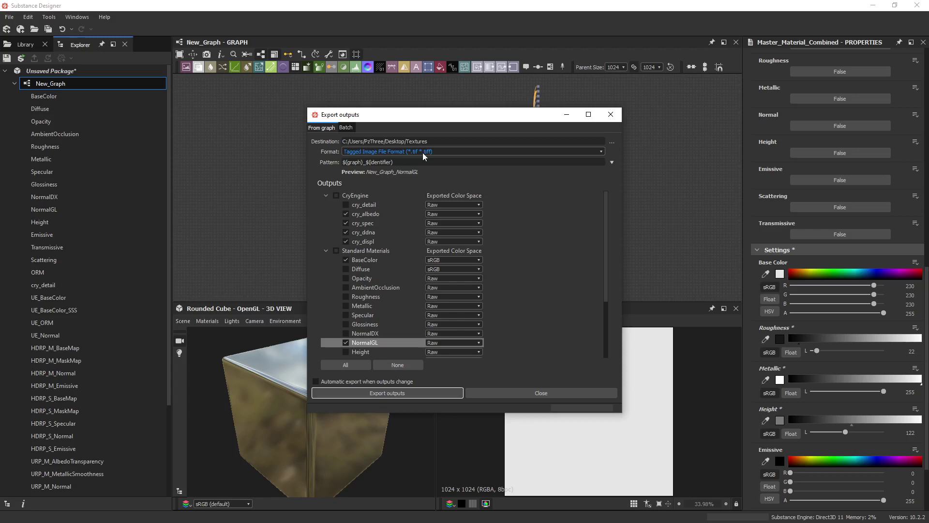
scroll(394, 274, "down", 1)
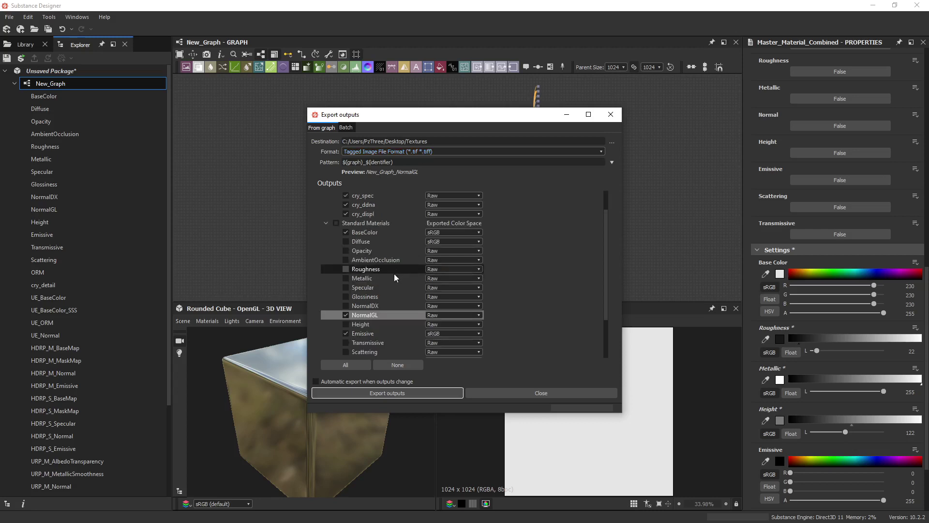
scroll(394, 273, "down", 2)
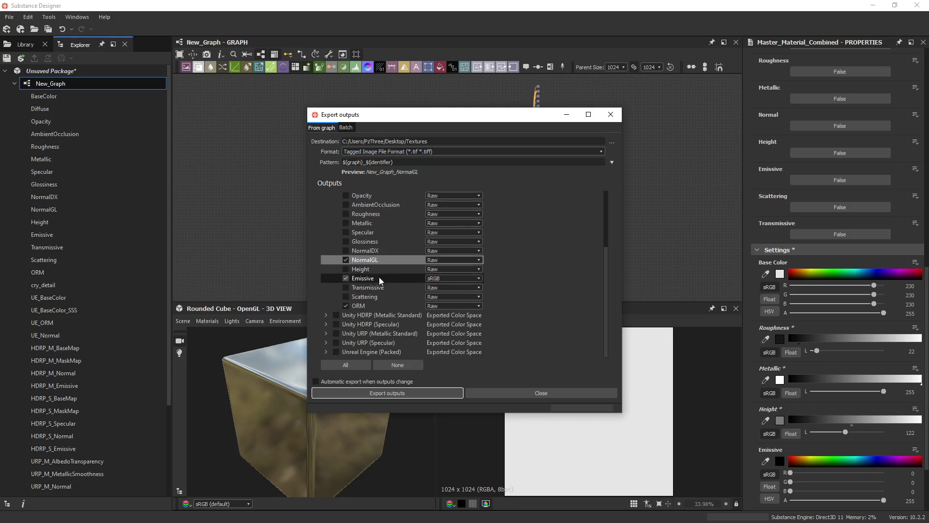
scroll(517, 257, "up", 3)
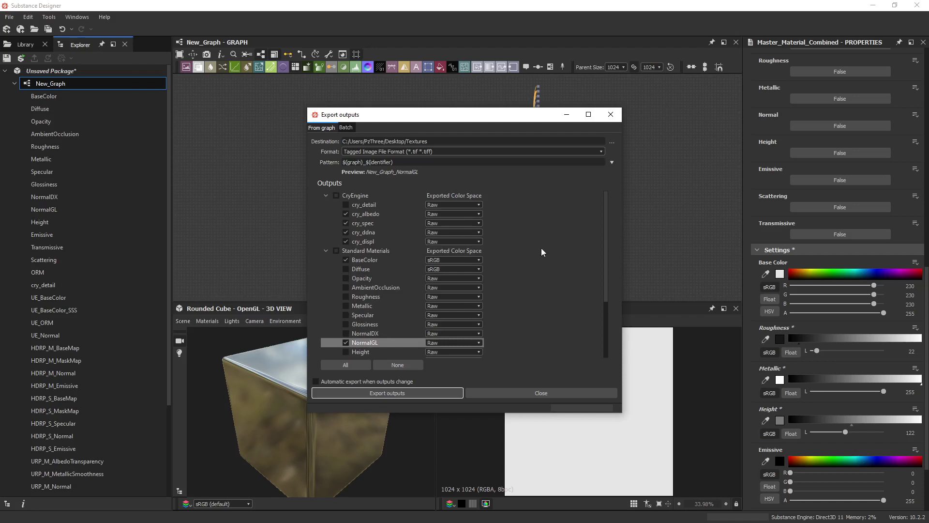
scroll(542, 250, "down", 3)
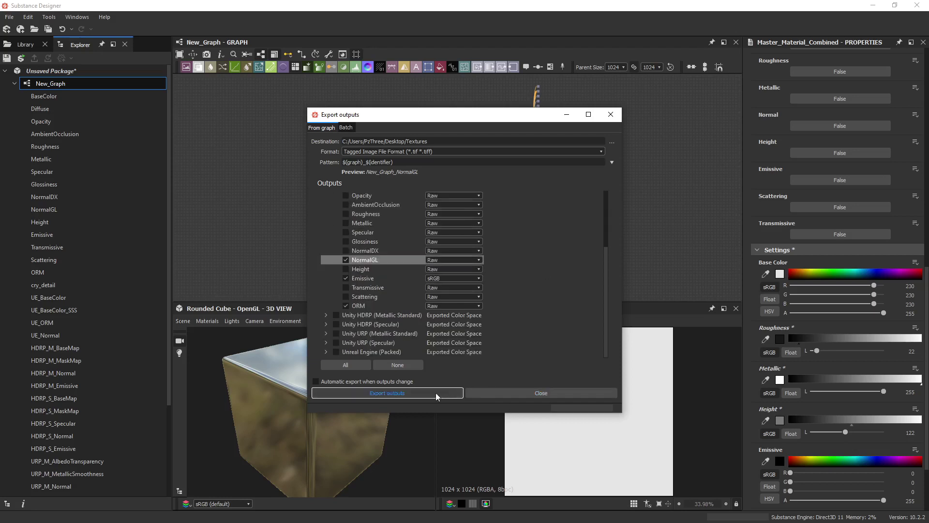
Browse for the export destination and create a new folder named Textures on the Desktop.
scroll(550, 216, "up", 1)
left_click(611, 143)
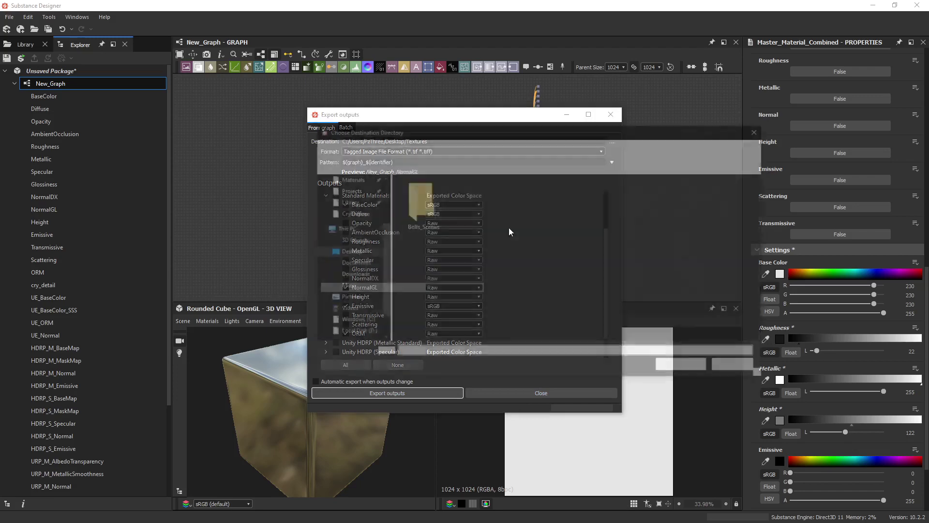
left_click(346, 251)
right_click(521, 268)
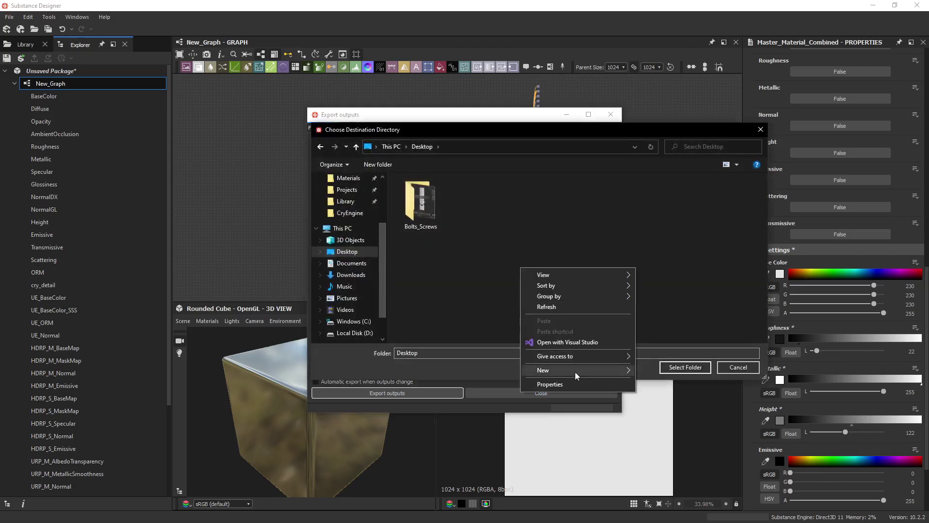
mouse_move(575, 372)
left_click(656, 371)
type("Textu")
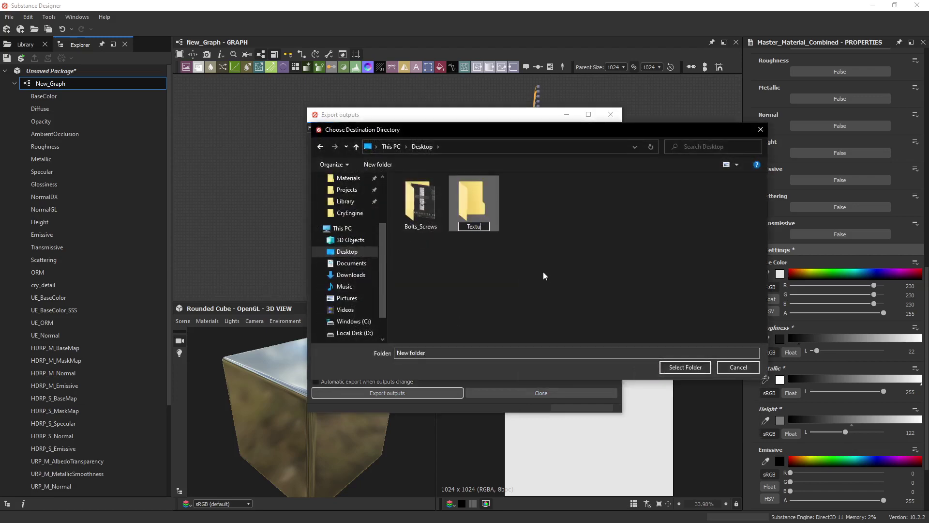
type("res")
key("Return")
Set the new Textures folder as the export destination and export the selected outputs.
double_click(477, 203)
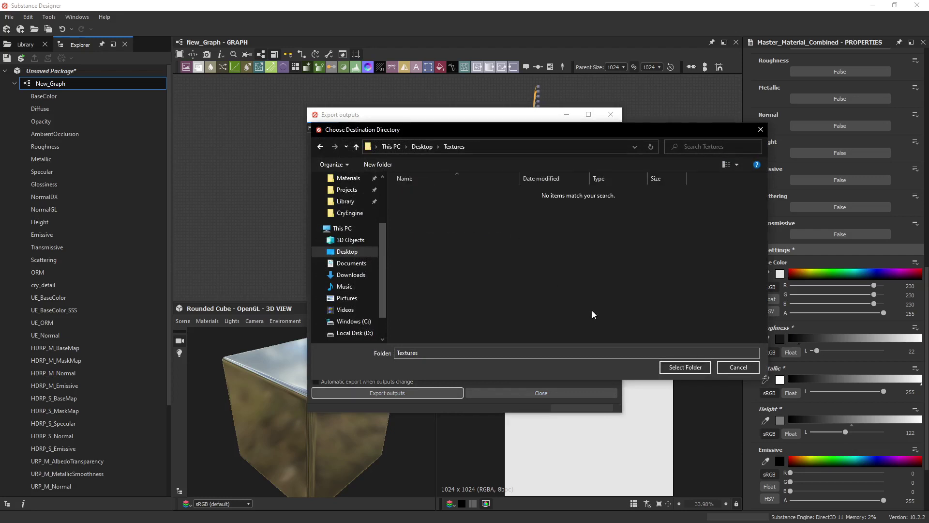
left_click(685, 367)
left_click(421, 392)
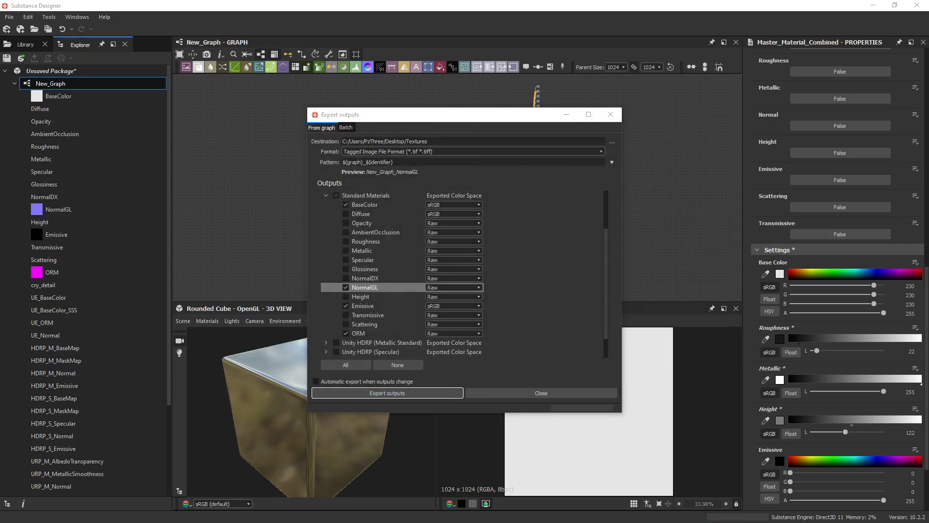
Switch to File Explorer, open the Desktop's Textures folder and examine the exported BaseColor and cry_ texture files.
left_click_drag(0, 87, 572, 84)
double_click(314, 199)
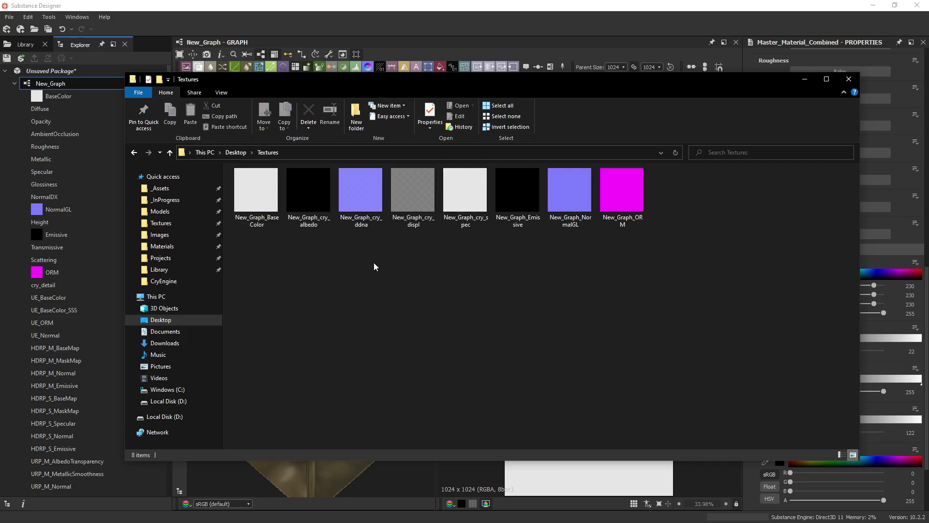
left_click(264, 194)
left_click(303, 190)
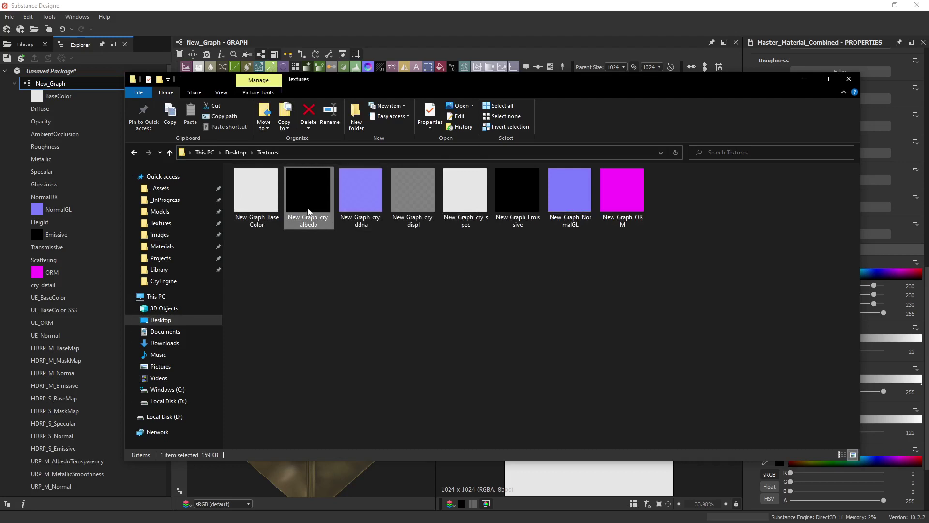
left_click(348, 196)
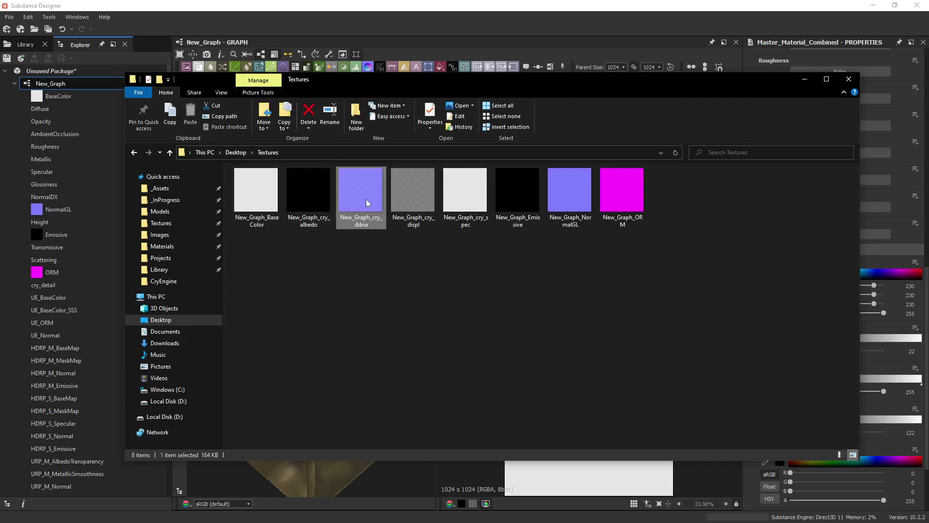
left_click(429, 196)
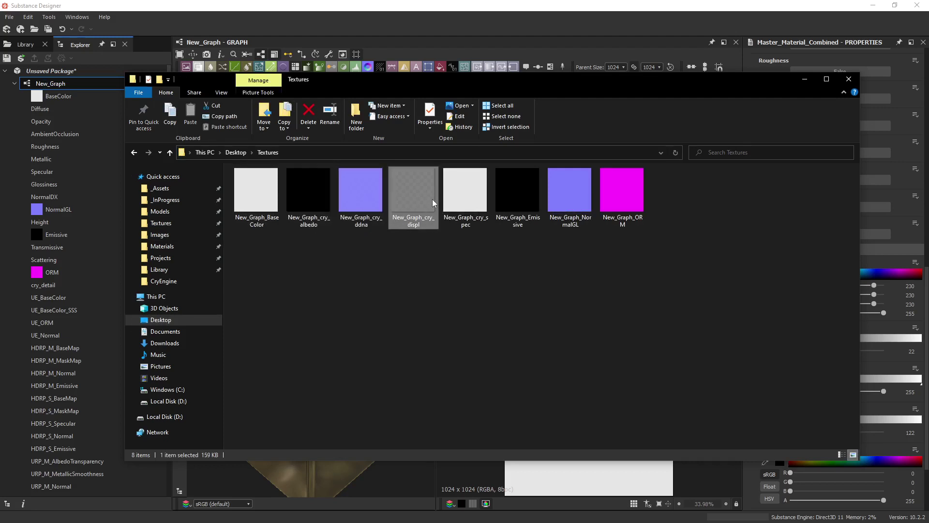
Create a subfolder named Cryengine inside the Textures folder.
right_click(464, 279)
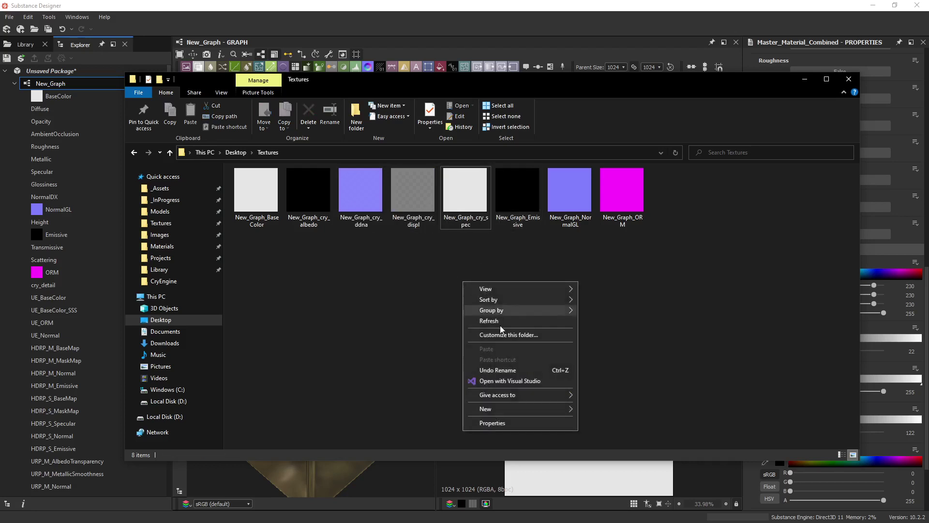
mouse_move(519, 407)
left_click(596, 406)
type("c")
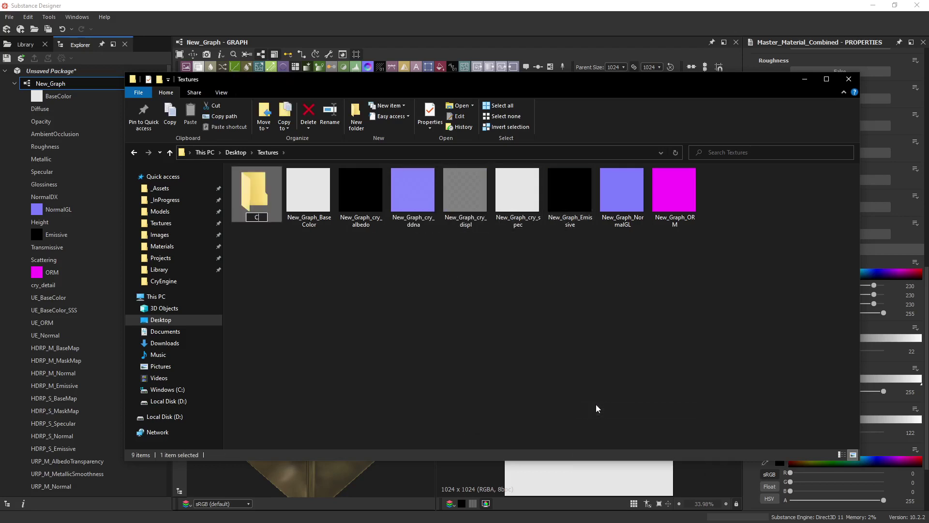
type("ryengine")
key("Return")
Move the cry_albedo, cry_ddna, cry_displ and cry_spec textures into the Cryengine folder.
left_click(361, 194)
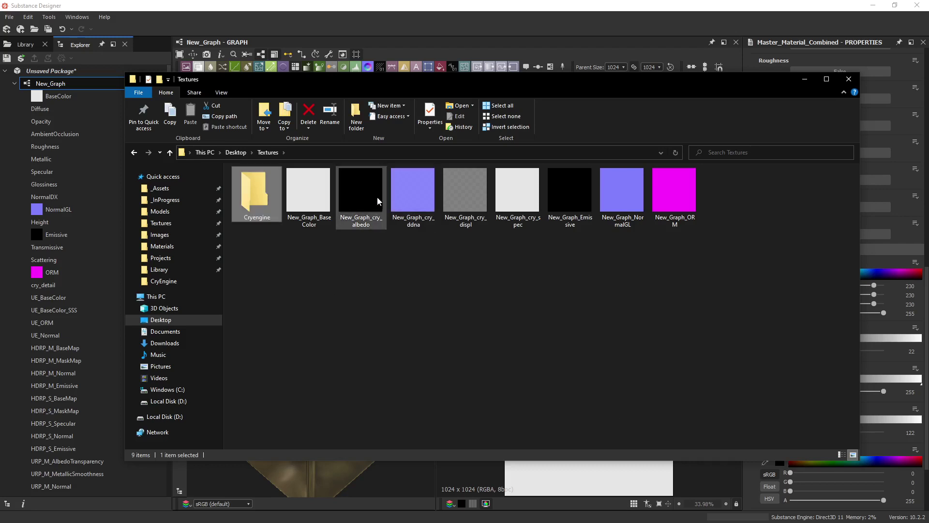
left_click(401, 196, "ctrl")
left_click(458, 188, "ctrl")
left_click(529, 196, "ctrl")
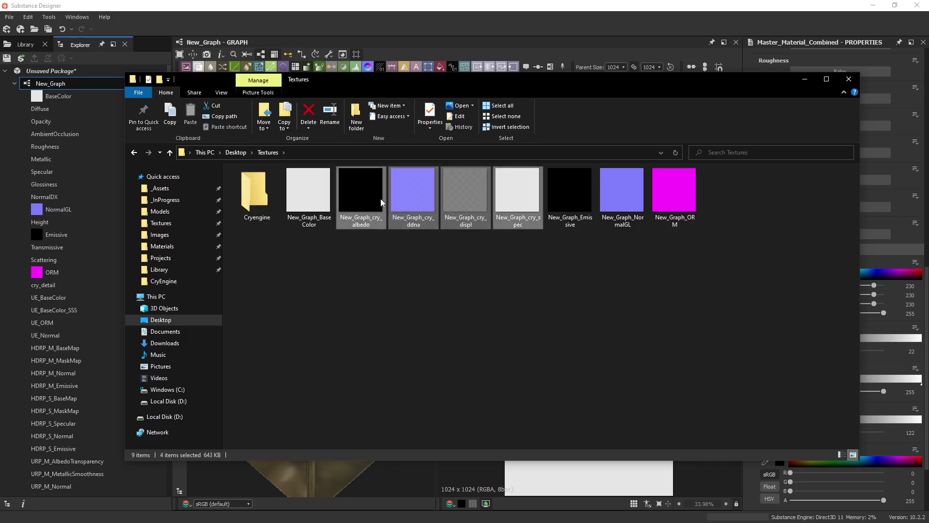
left_click_drag(529, 196, 255, 192)
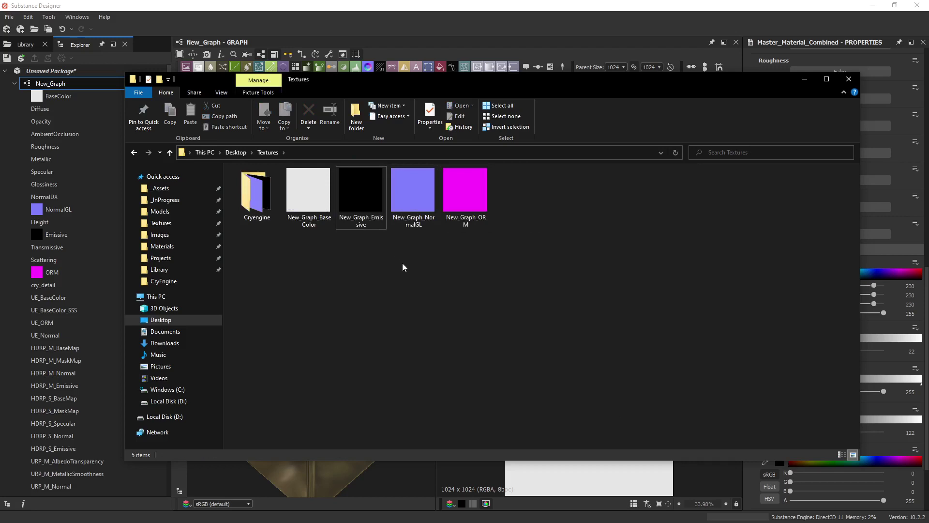
Review the textures left in the Textures folder and the contents of the Cryengine subfolder.
left_click(343, 196)
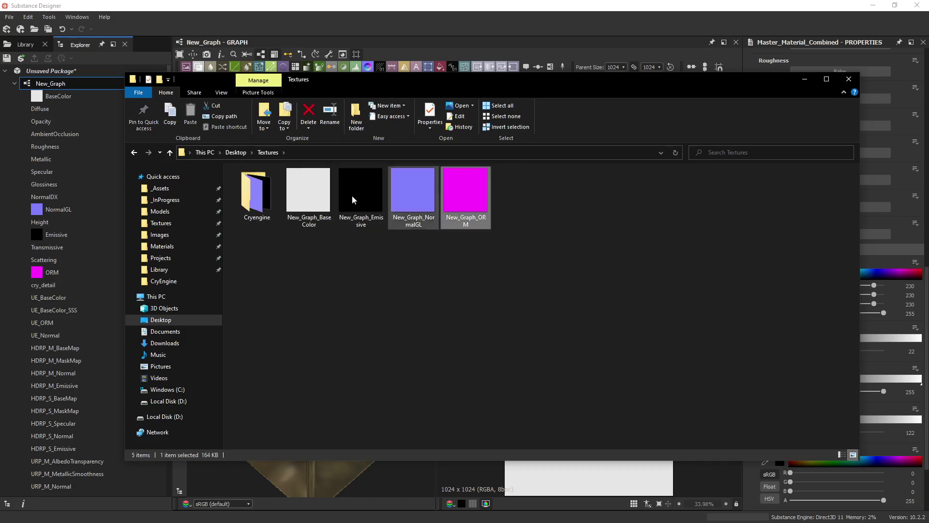
double_click(259, 194)
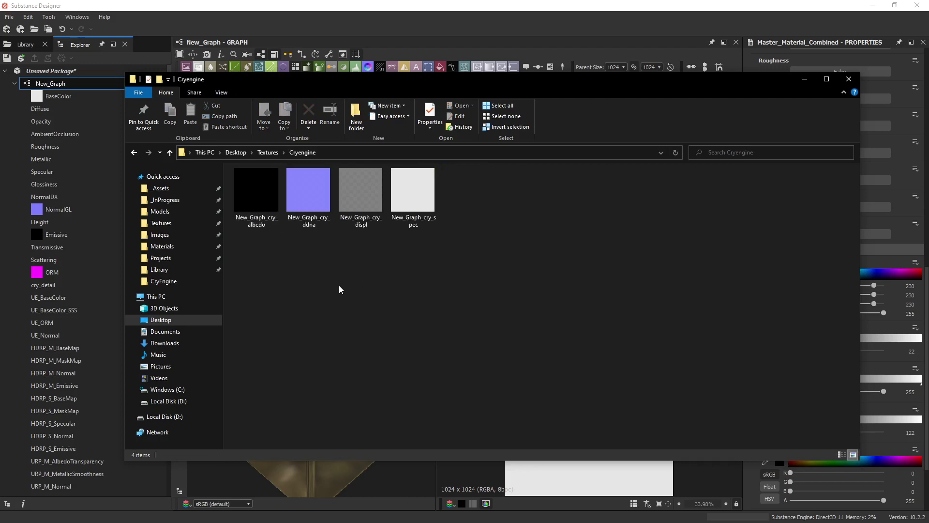
key("alt+Left")
left_click(315, 208)
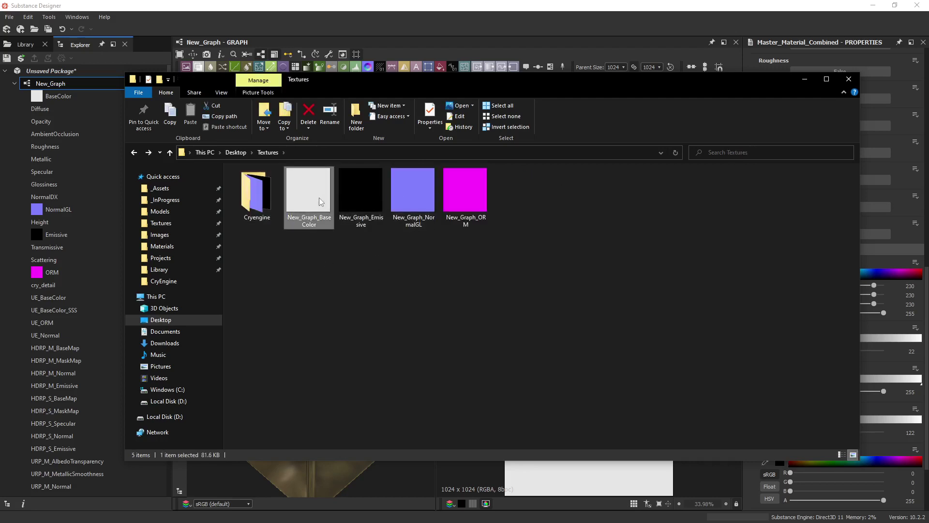
Return to Substance Designer, export the same outputs again to the Textures folder, and switch back to File Explorer.
left_click(72, 81)
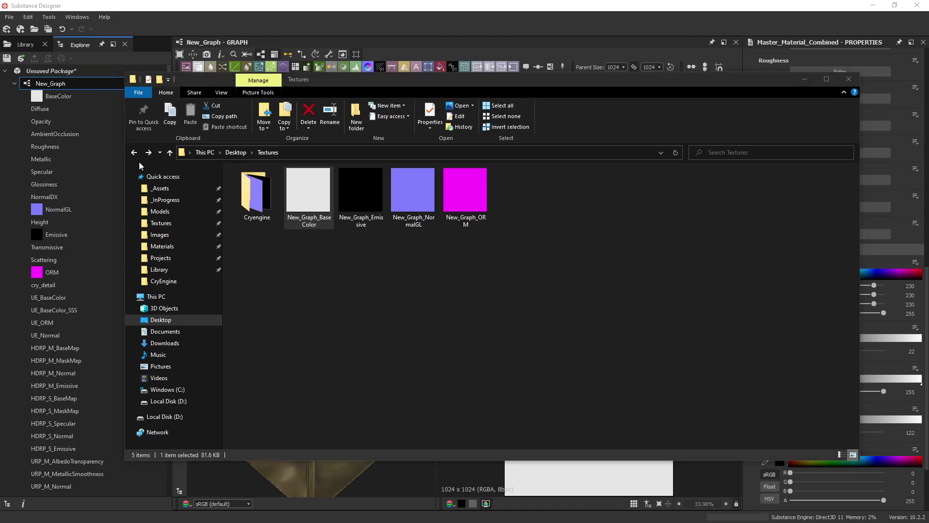
left_click(316, 239)
left_click(612, 2)
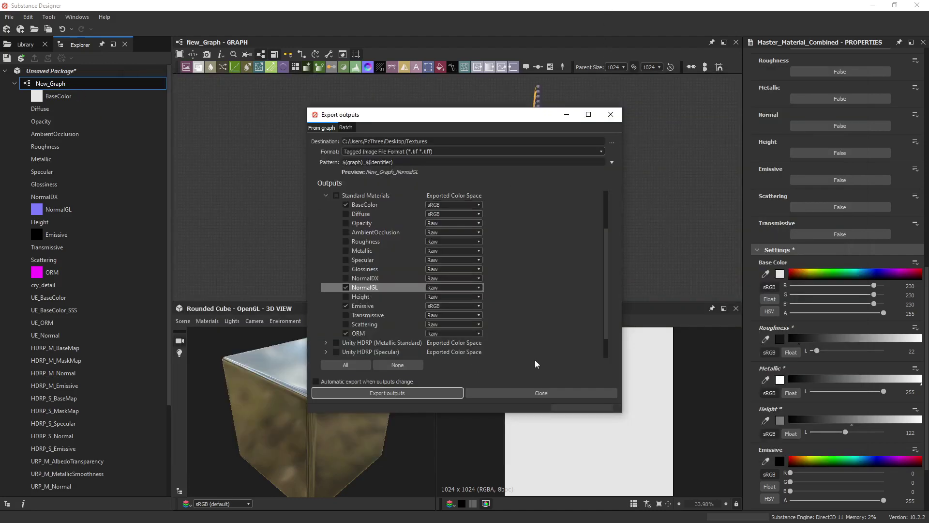
left_click(387, 393)
key("alt+Tab")
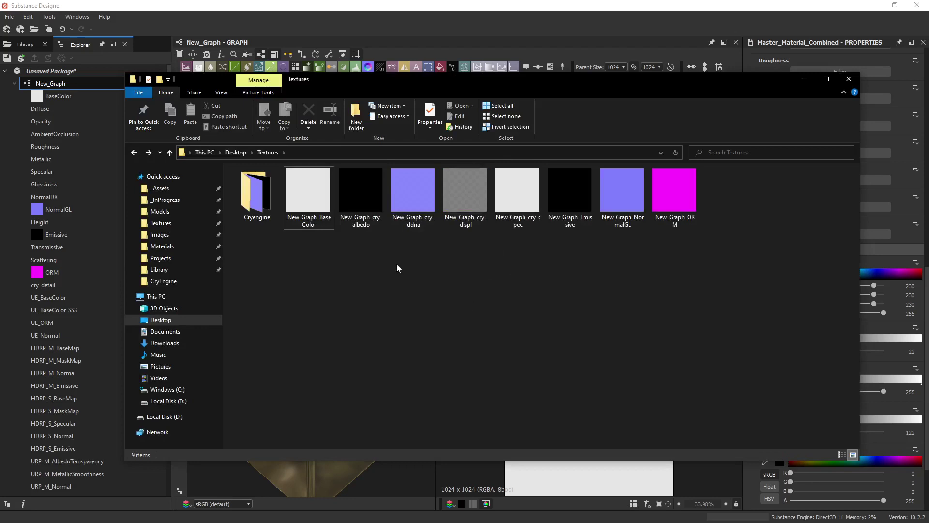
Move the four re-exported cry_ textures into the Cryengine folder, replacing the existing copies.
left_click_drag(358, 251, 531, 185)
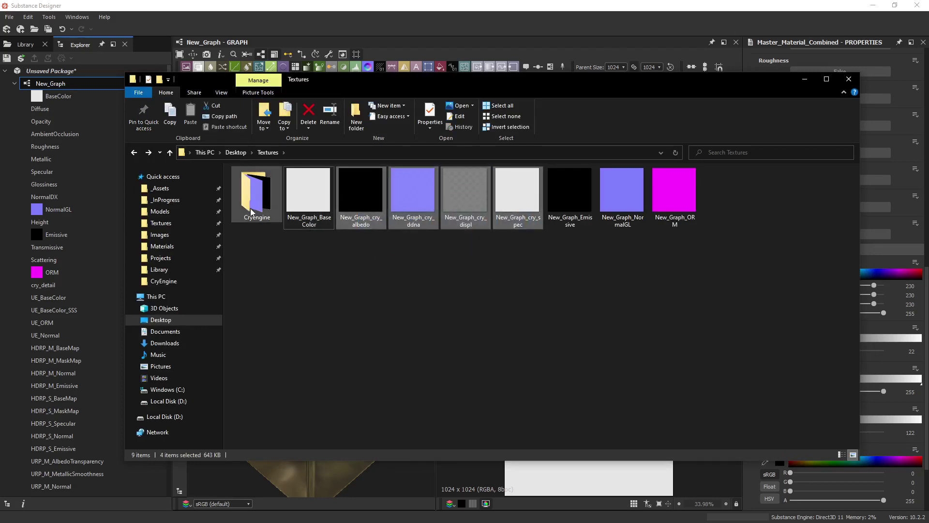
right_click_drag(367, 192, 252, 195)
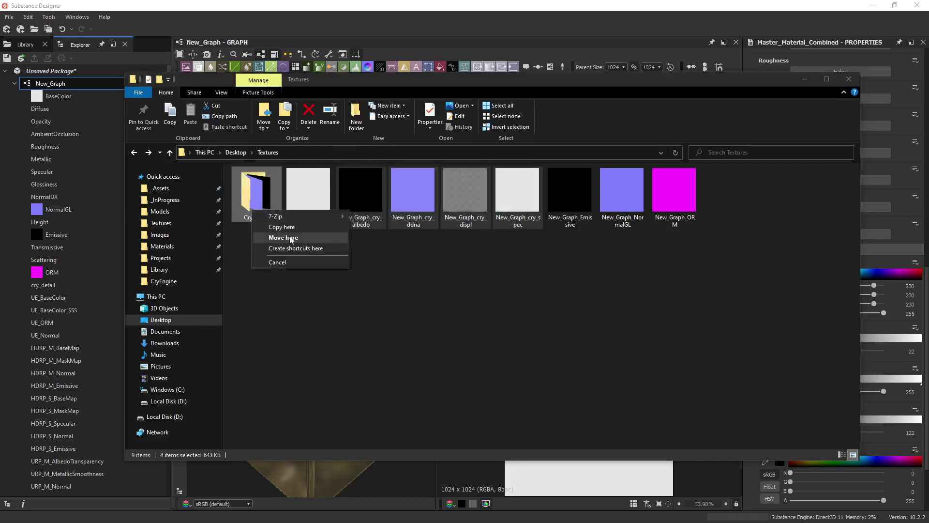
left_click(289, 237)
left_click(228, 191)
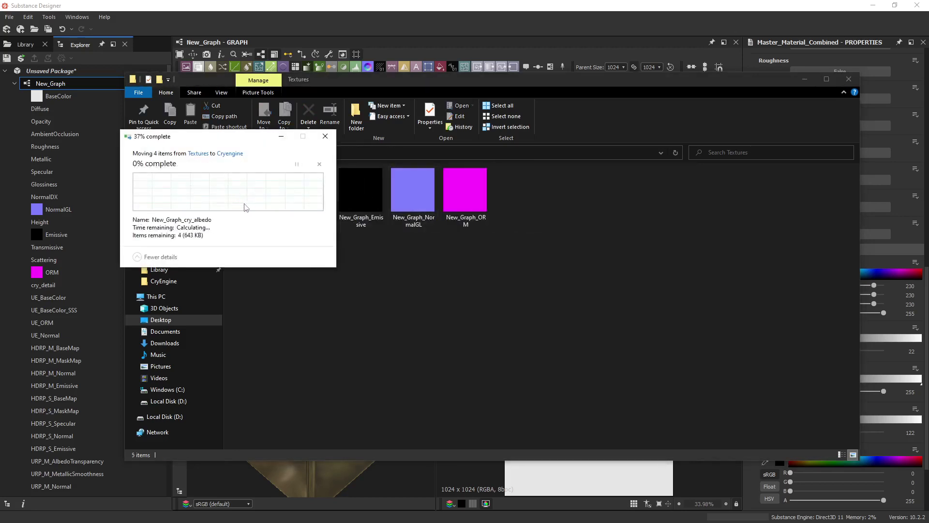
Check the files in the Cryengine folder, and return to Substance Designer to close the export dialog.
double_click(256, 191)
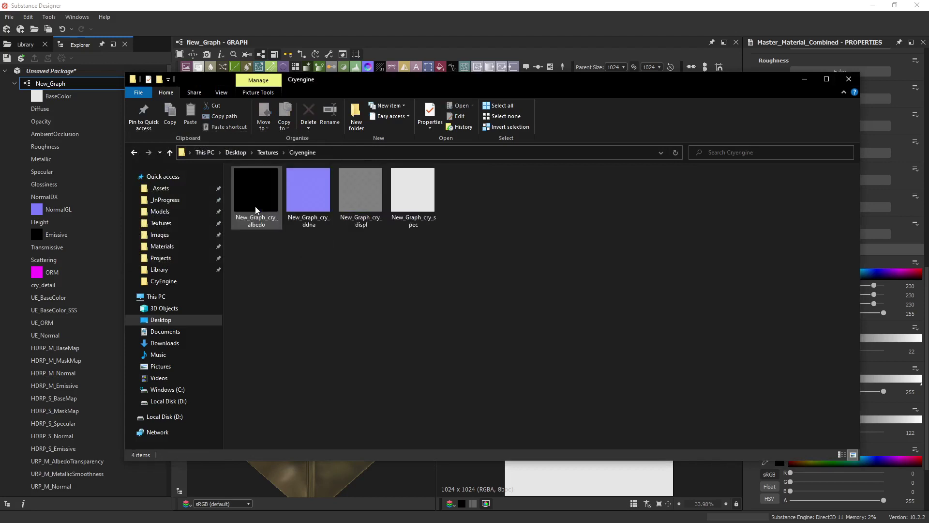
key("alt+Left")
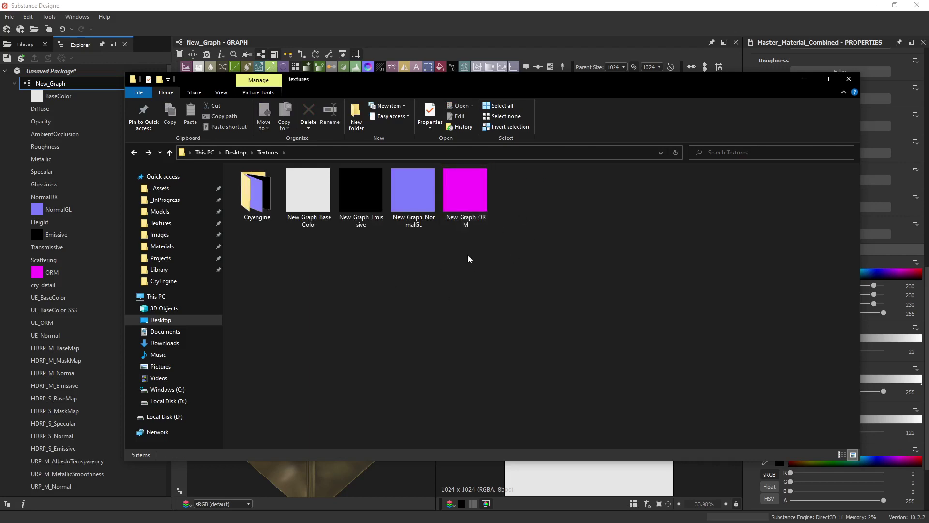
left_click(501, 5)
left_click(612, 115)
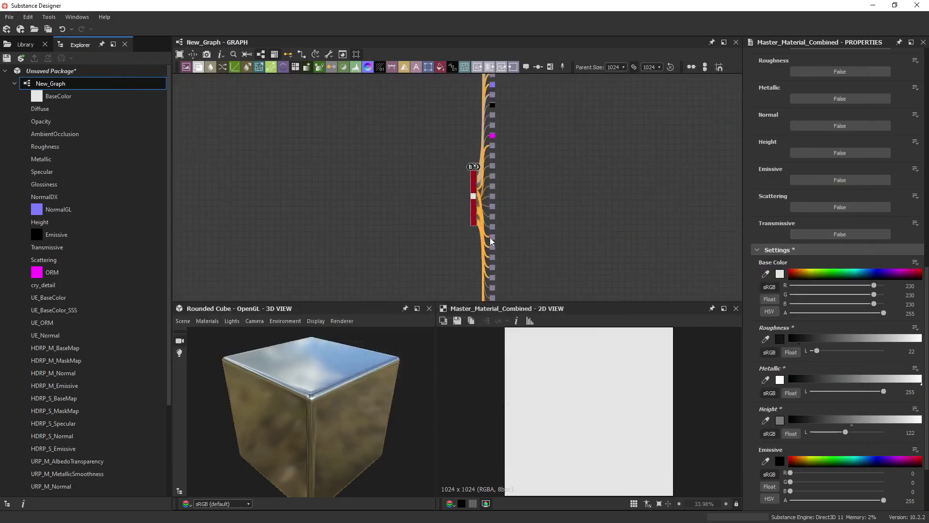
middle_click_drag(539, 136, 540, 202)
mouse_move(514, 147)
middle_mouse_down()
mouse_move(528, 223)
mouse_move(532, 191)
middle_mouse_up()
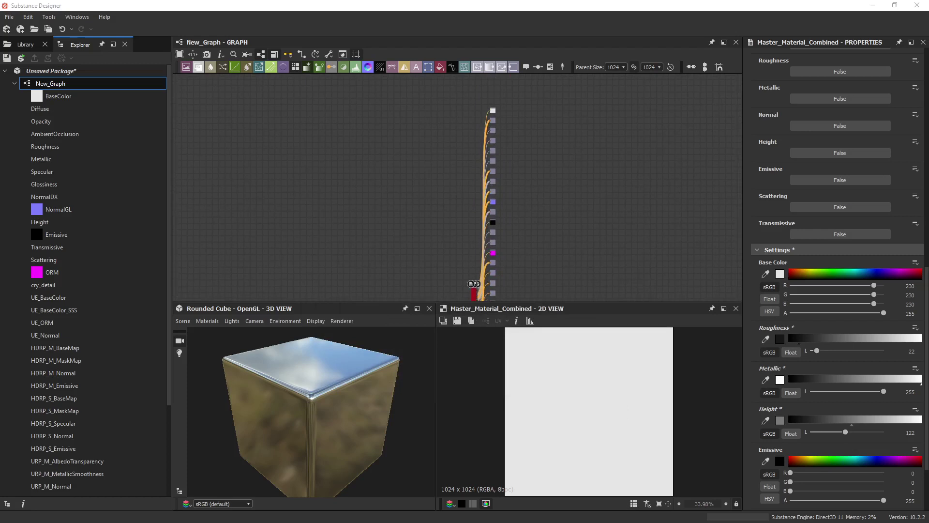
middle_click_drag(397, 218, 385, 145)
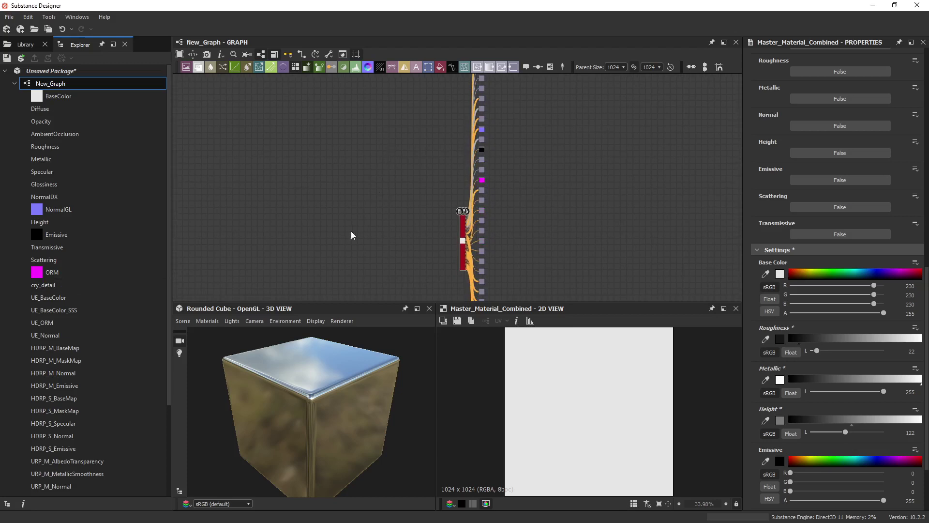
middle_click_drag(351, 235, 341, 185)
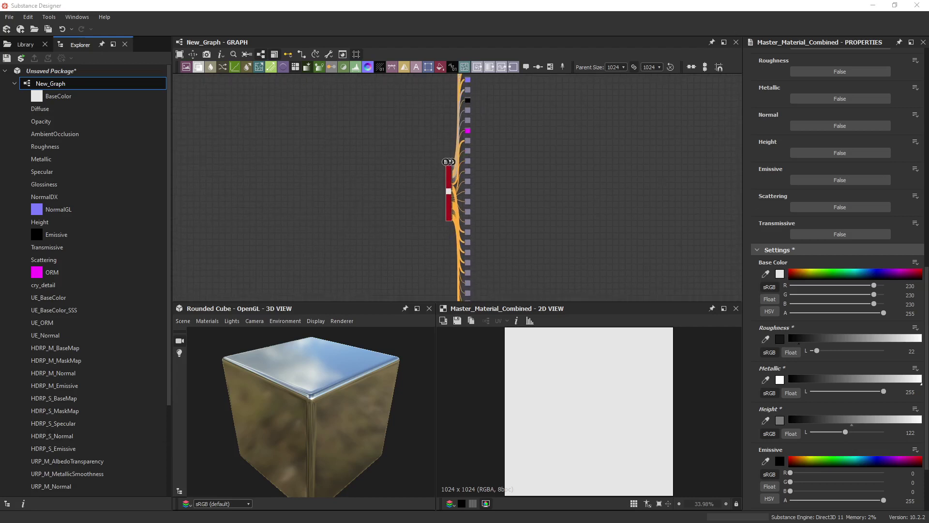